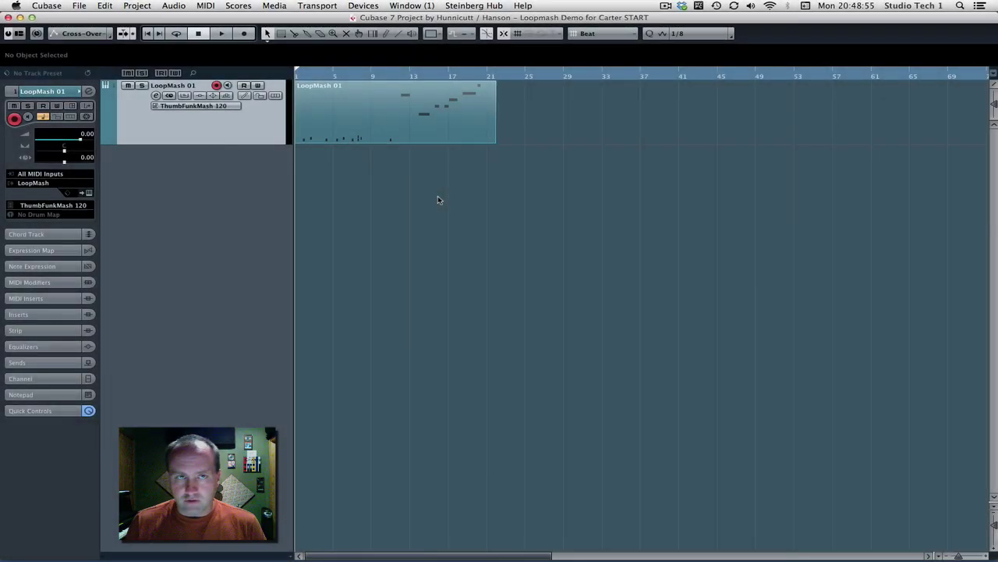
- Open LoopMash 2 from the Inspector, position its window over the project, and select the LoopMash 01 part
left_click(89, 193)
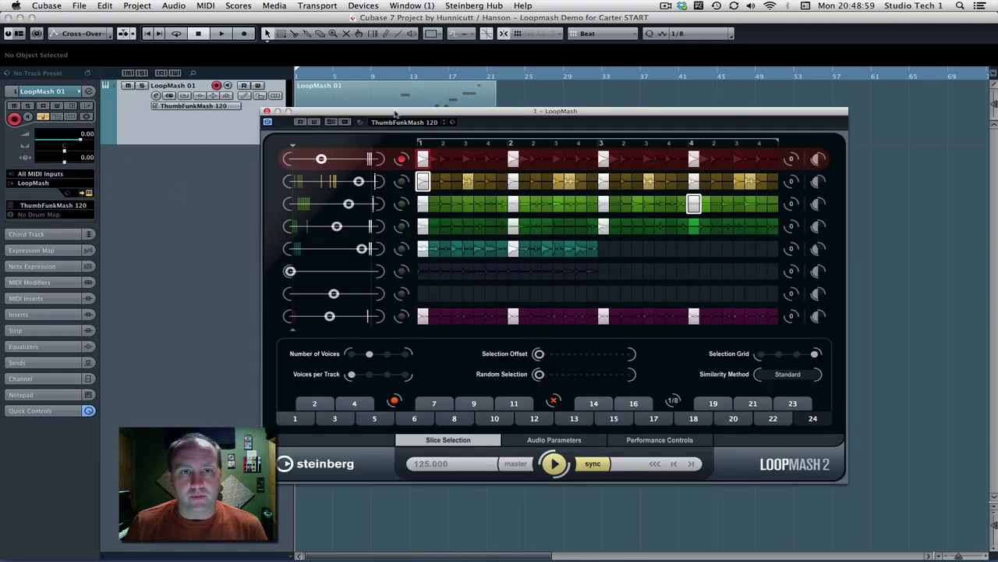
left_click_drag(395, 115, 430, 137)
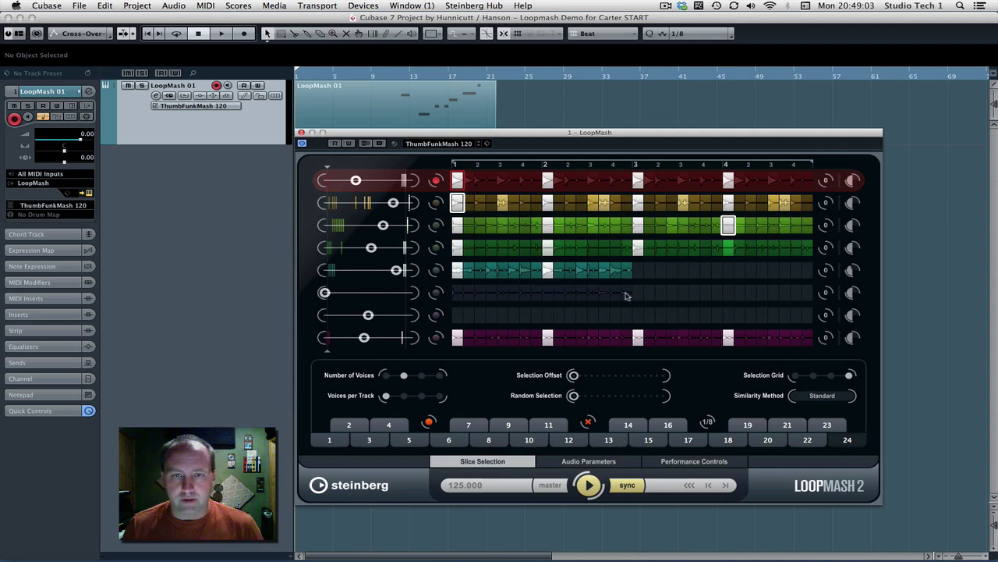
left_click_drag(506, 133, 533, 162)
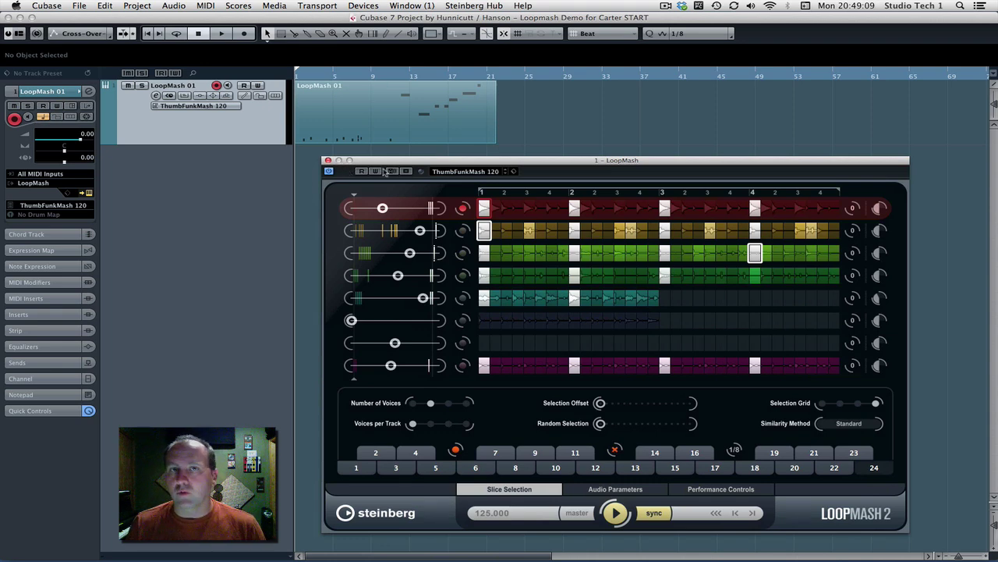
left_click_drag(397, 162, 390, 119)
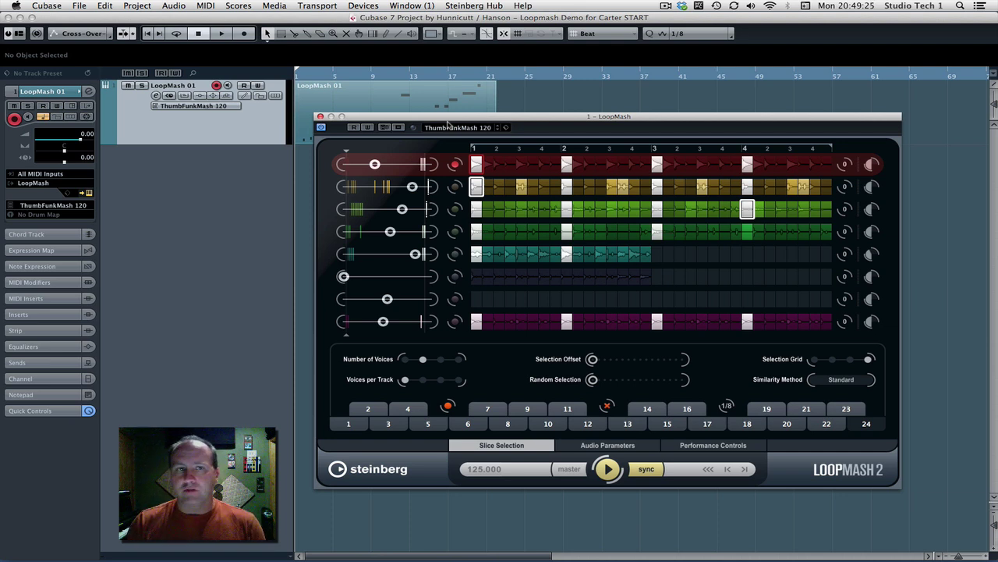
left_click(477, 98)
- Delete the LoopMash 01 part and glance through the loop-set browser without changing from ThumbFunkMash 120
key("Delete")
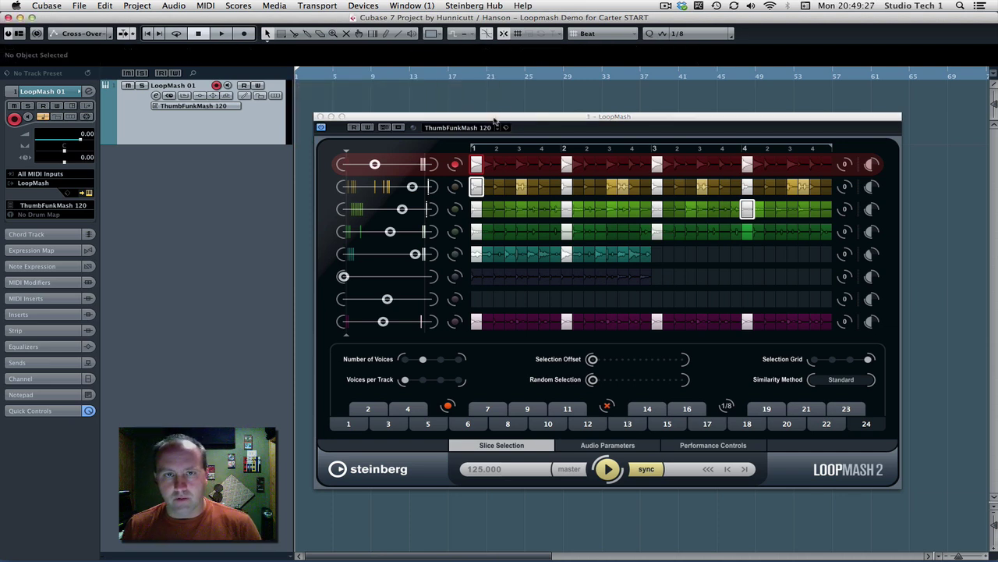
left_click_drag(479, 116, 469, 125)
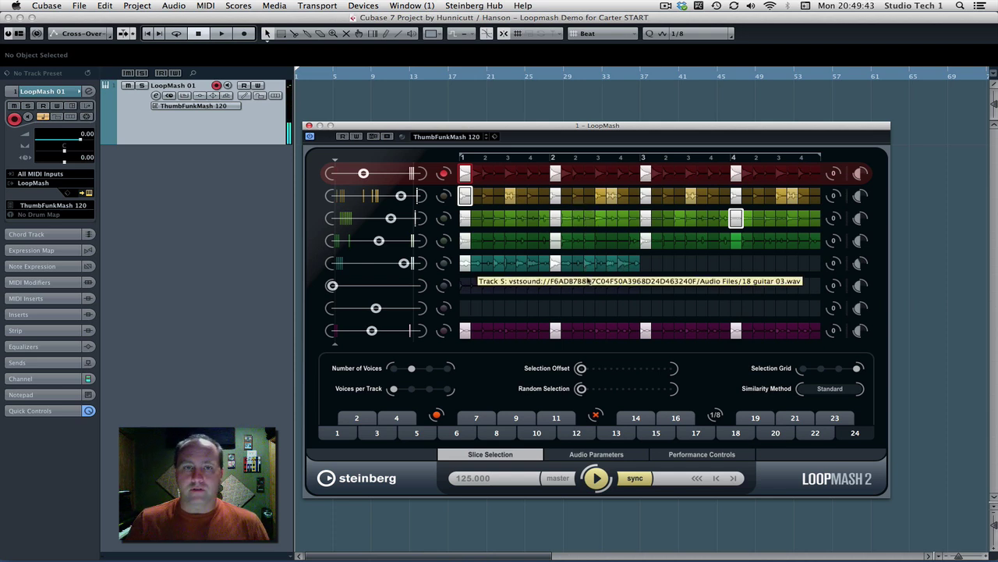
left_click(450, 137)
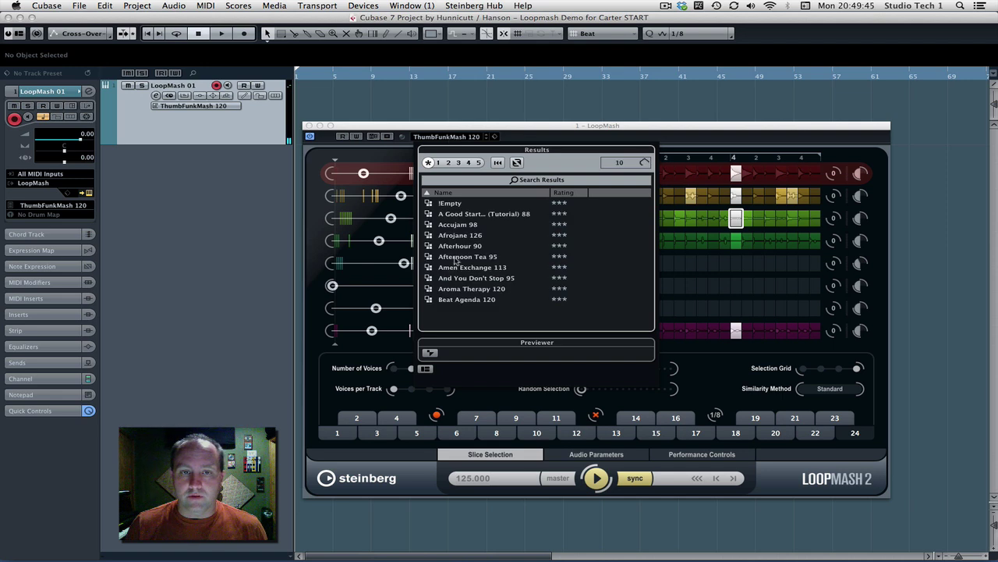
left_click(636, 136)
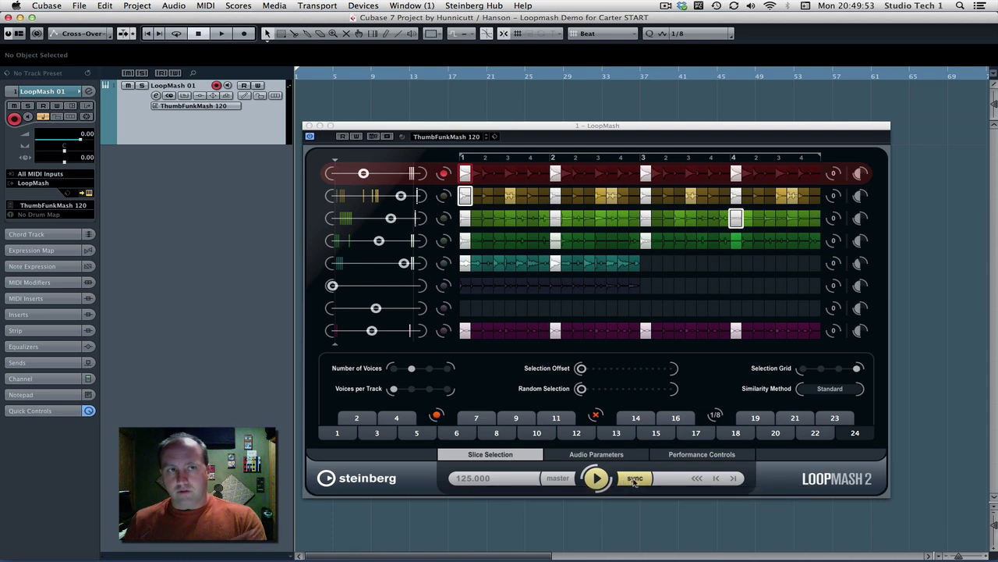
- Audition the ThumbFunkMash 120 loops with project playback, then with LoopMash playing alone
key("space")
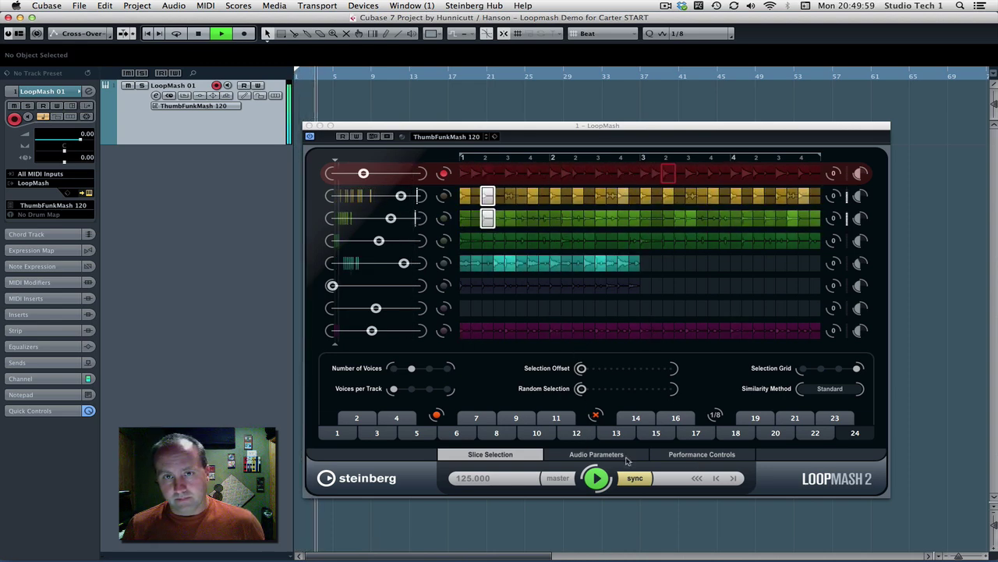
key("space")
left_click(597, 478)
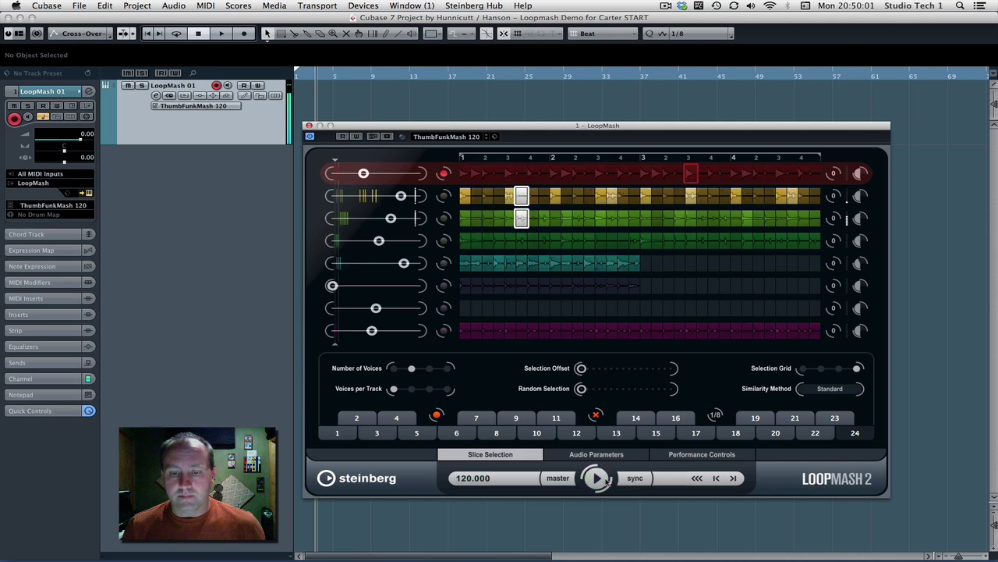
left_click(598, 479)
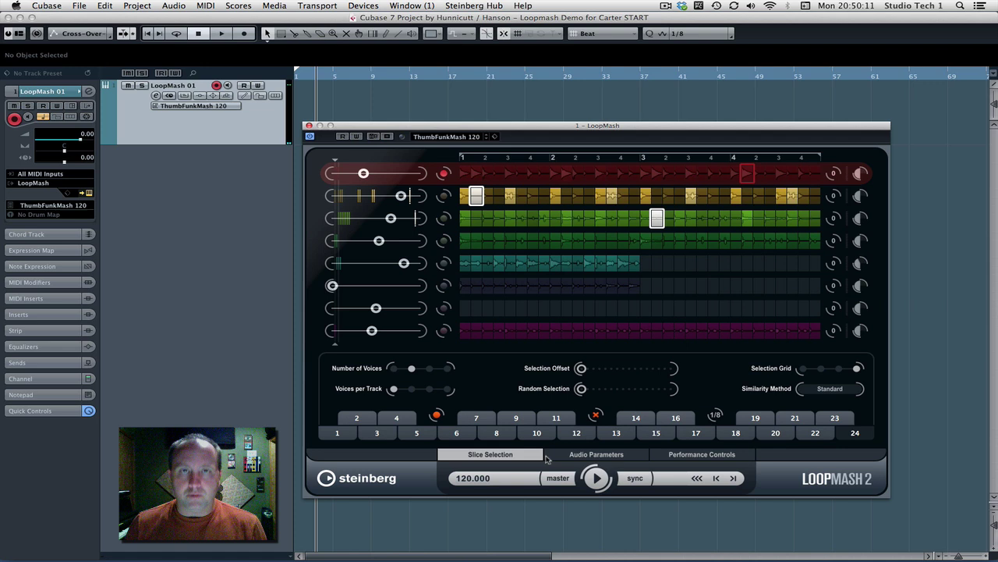
- Look through the Audio Parameters and Performance Controls tabs, then return to Slice Selection
left_click(605, 458)
left_click(698, 457)
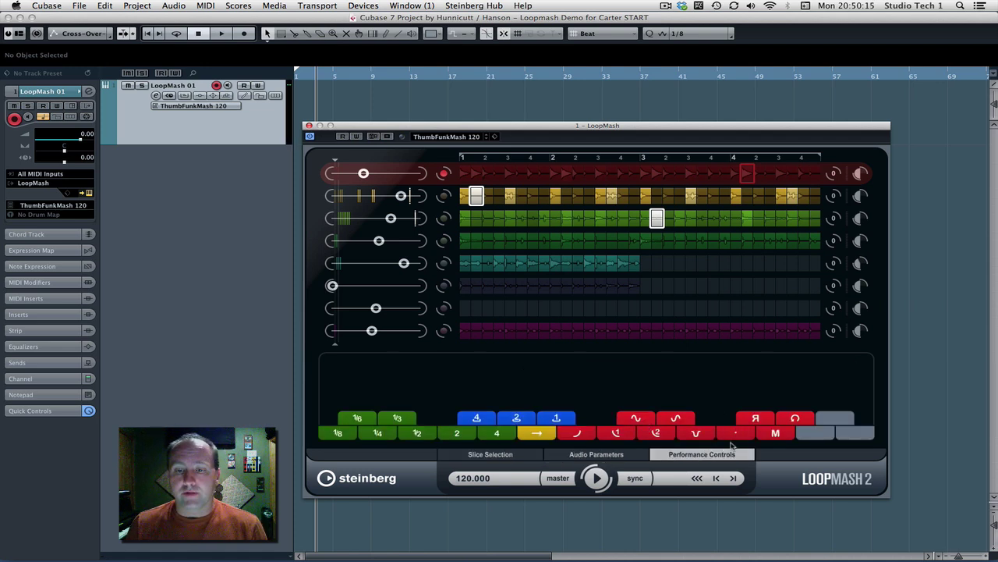
left_click(515, 456)
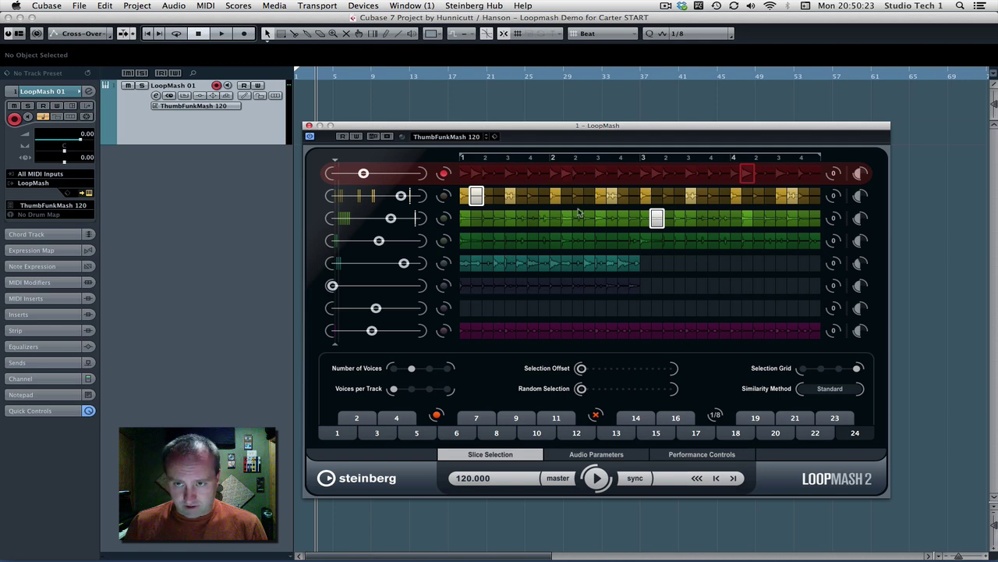
- Try tracks 3 and 2 as master and adjust the similarity sliders of tracks 1–4
left_click_drag(399, 198, 369, 219)
left_click(443, 196)
left_click(443, 218)
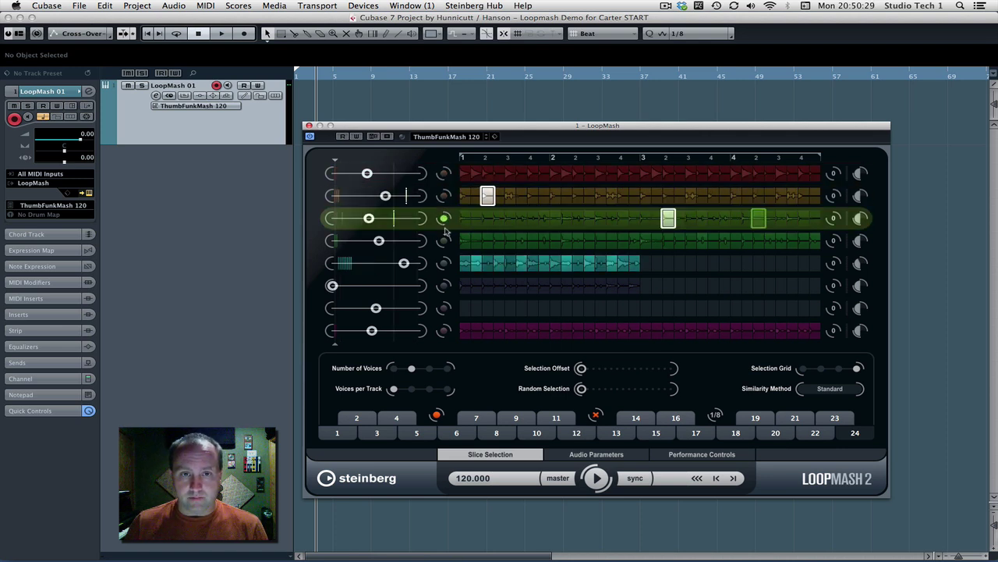
scroll(445, 250, "down", 5)
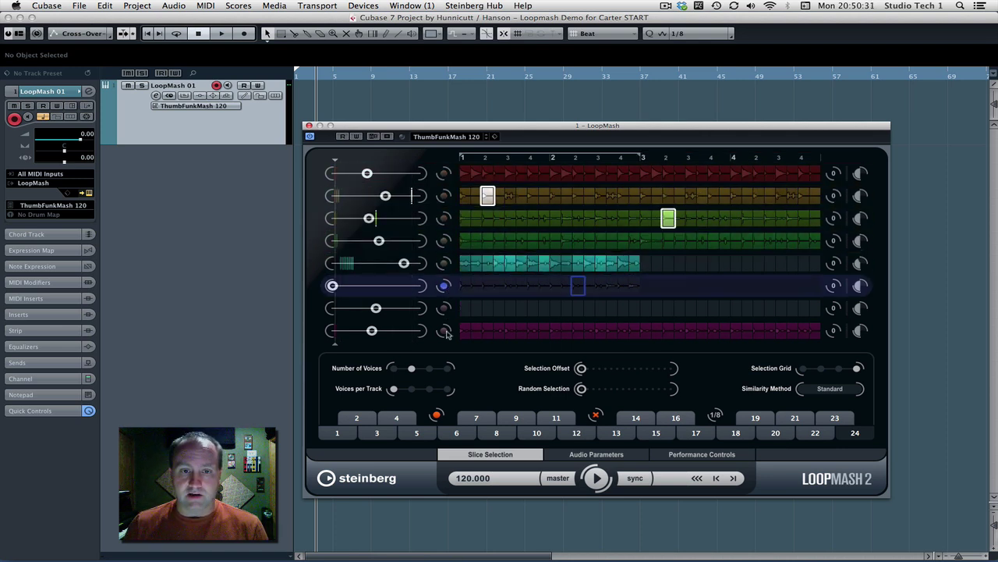
left_click(448, 196)
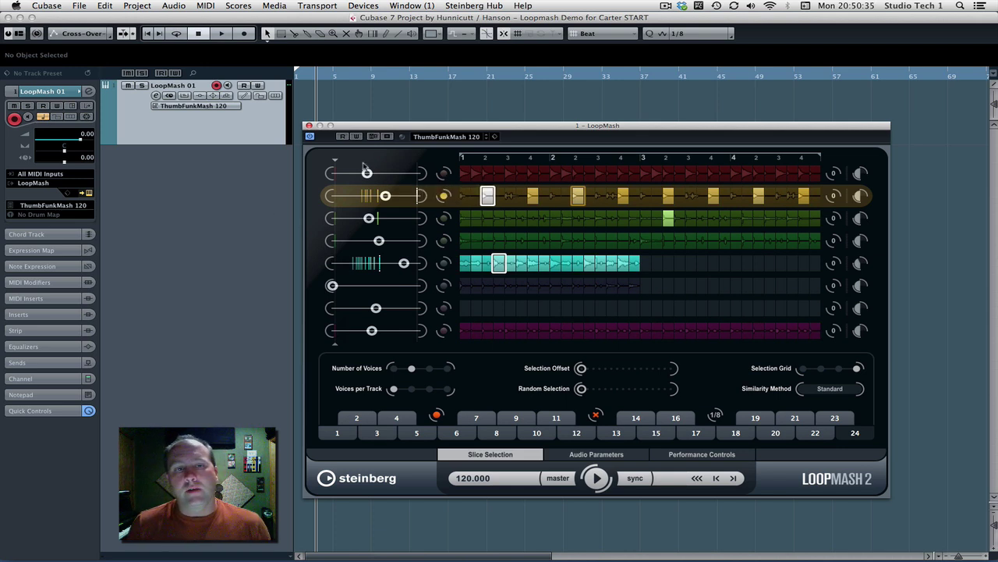
left_click_drag(366, 173, 379, 173)
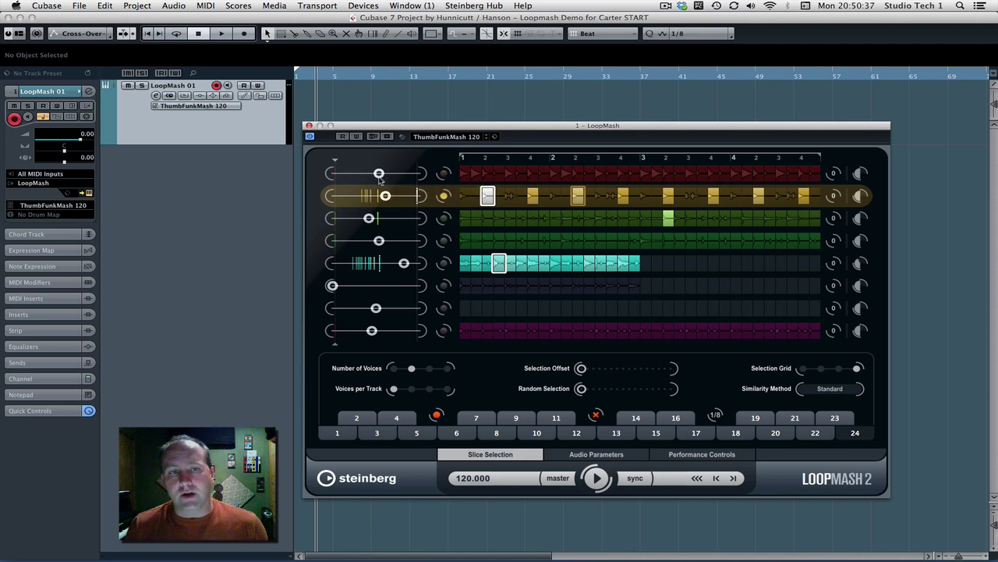
left_click_drag(369, 220, 367, 285)
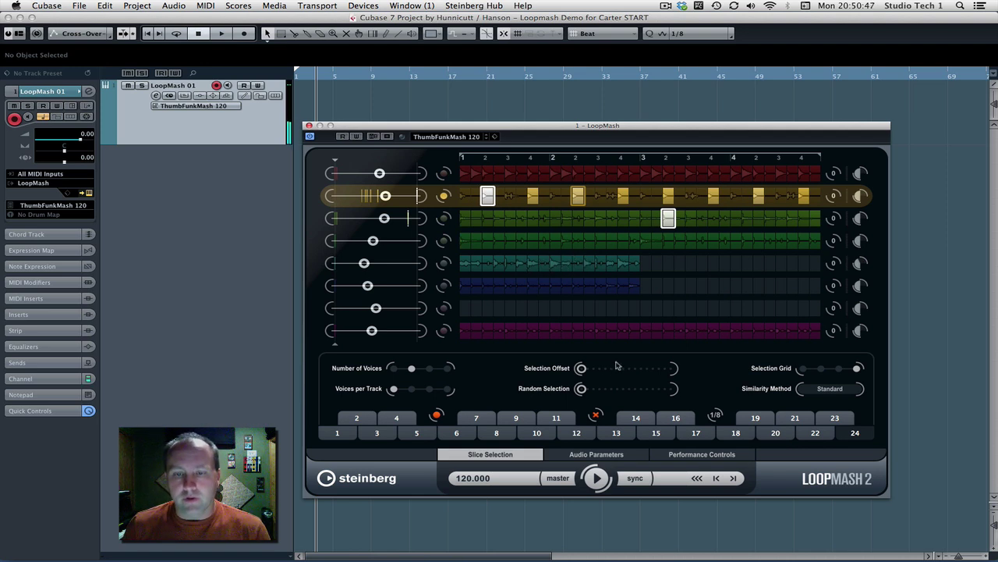
- While playing, turn tracks 2 and 3 similarity fully down, 7 and 8 fully up, and make track 8 master
left_click(598, 478)
left_click(443, 263)
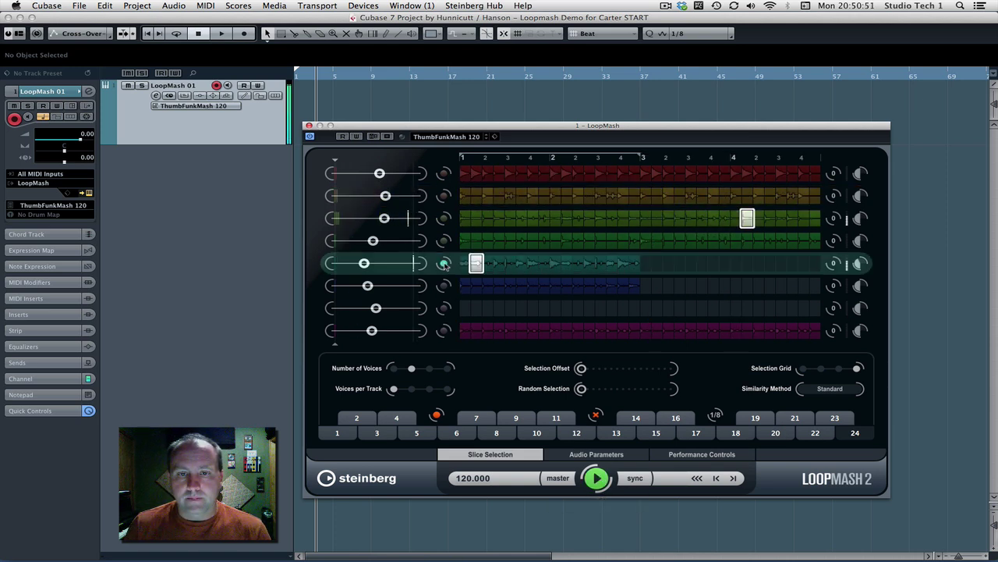
left_click_drag(384, 217, 332, 218)
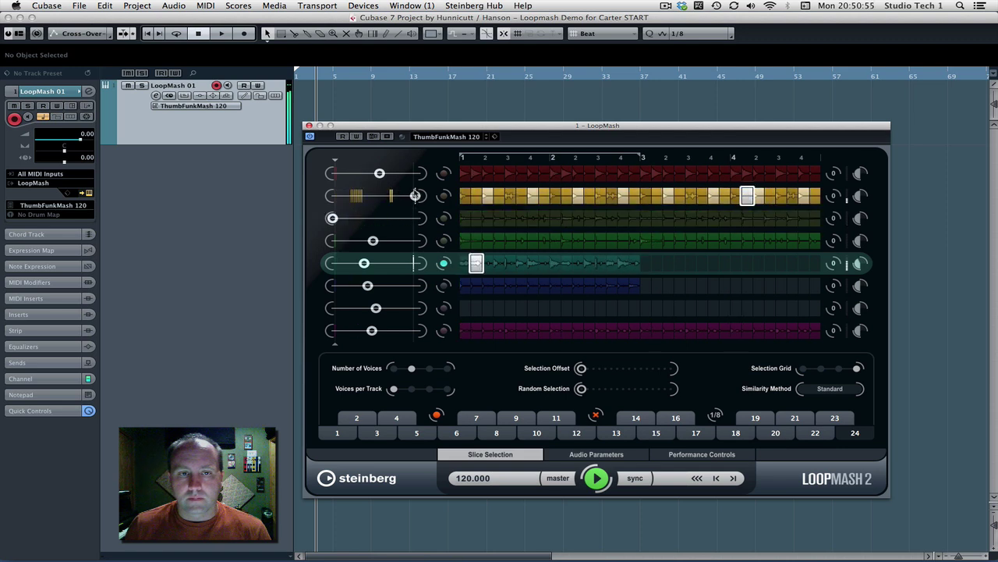
left_click_drag(415, 195, 333, 196)
left_click_drag(375, 307, 419, 307)
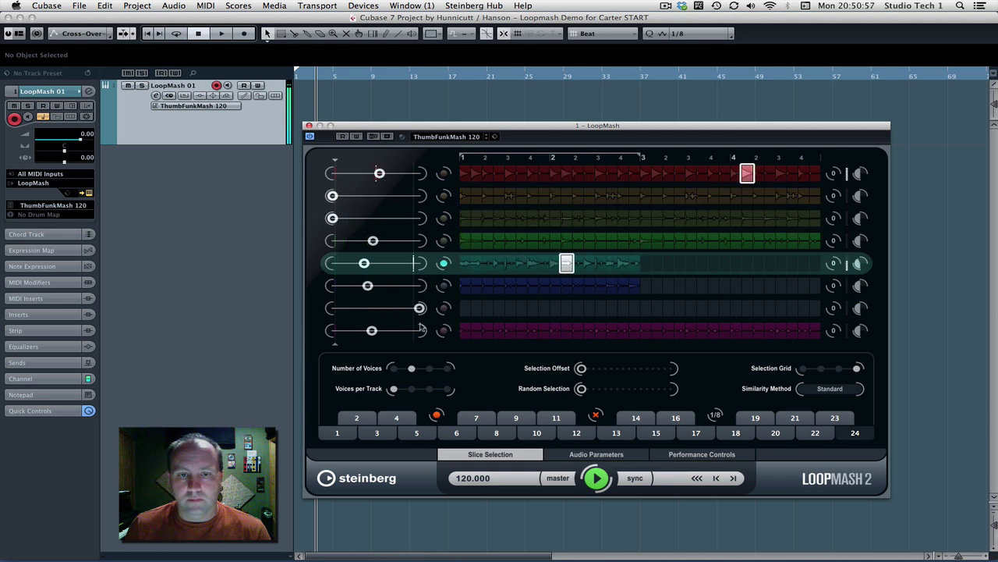
left_click_drag(372, 330, 420, 330)
left_click(443, 331)
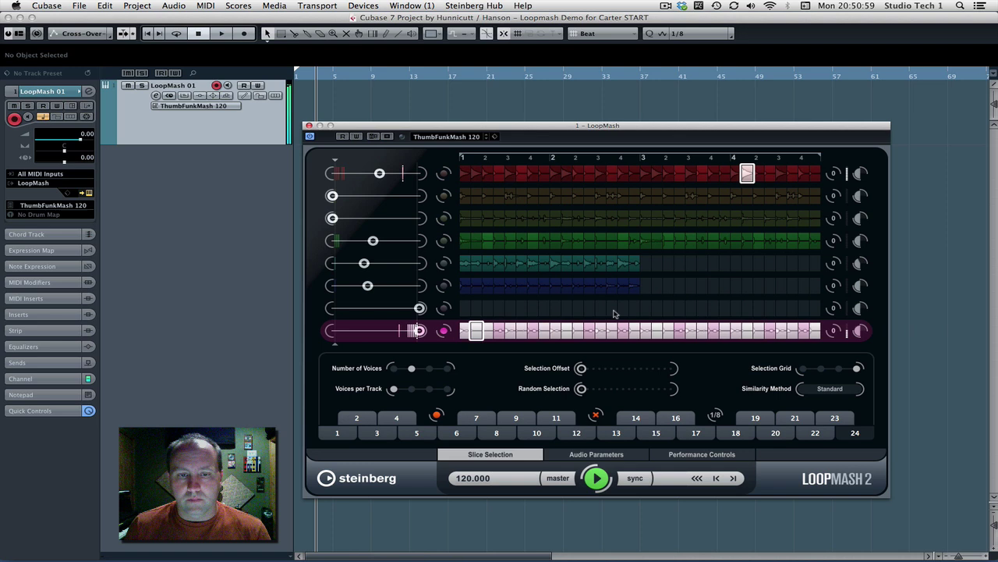
left_click(596, 477)
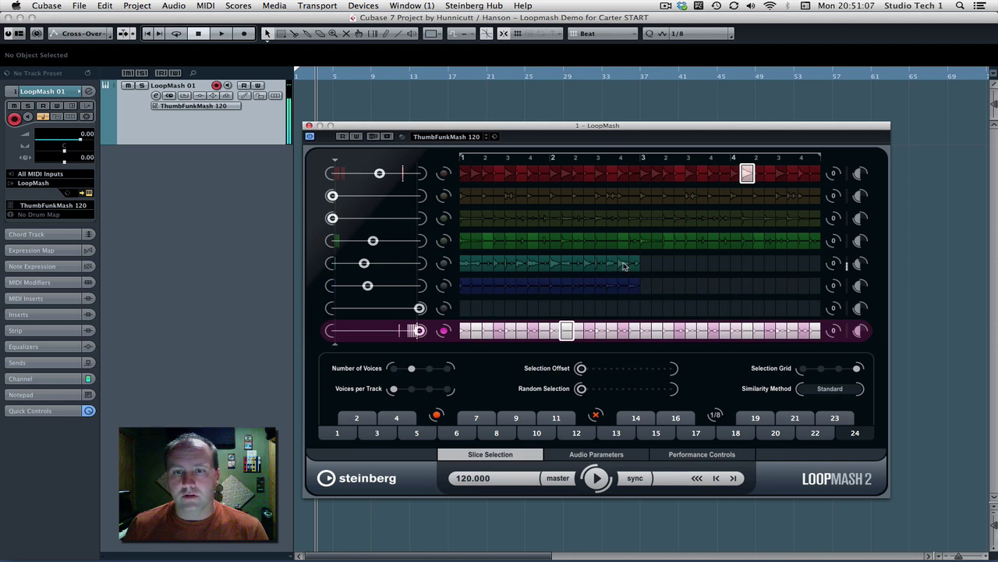
- Reverse a track 5 slice, then give two third-track slices Staccato and Backspin 4 effects
right_click(624, 266)
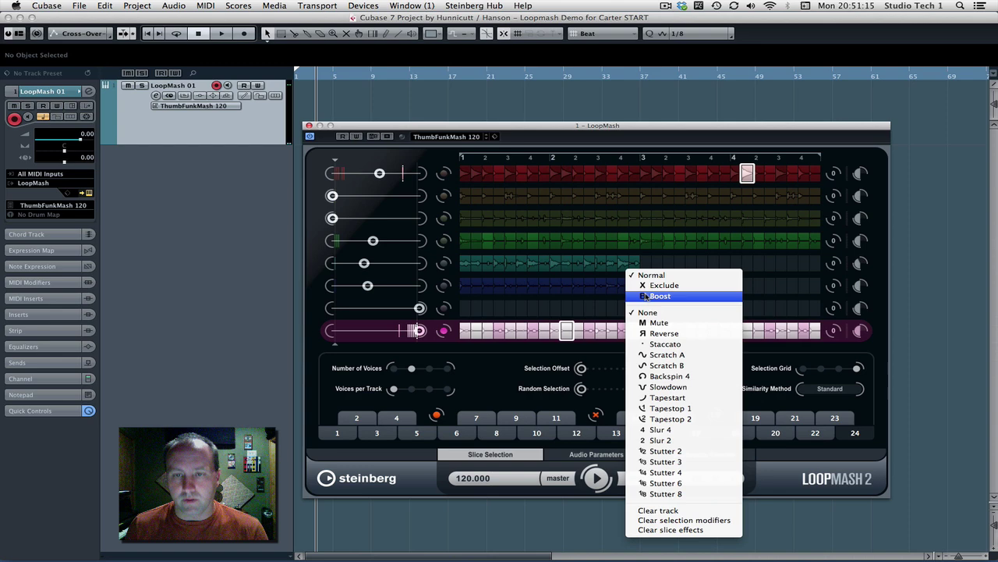
left_click(660, 333)
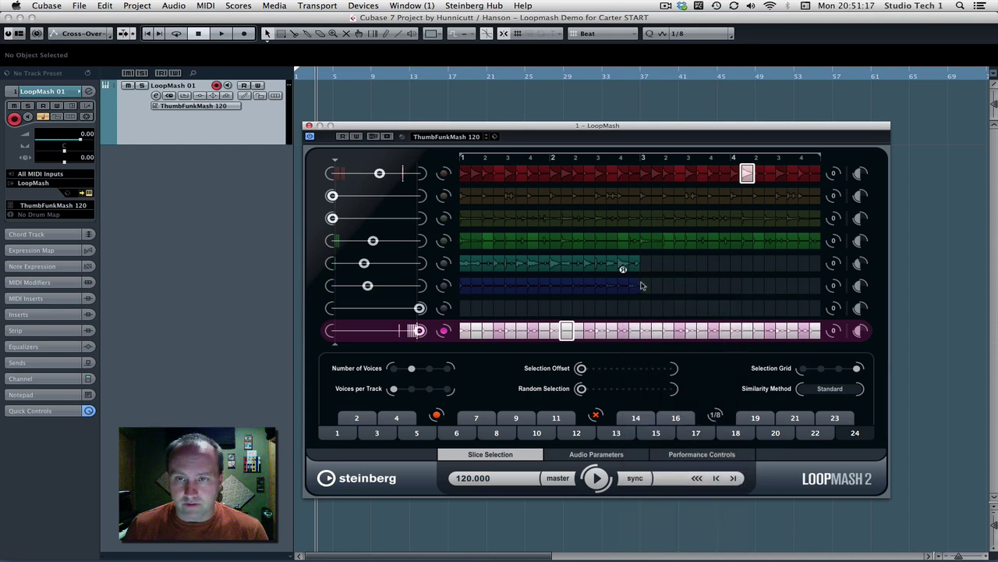
right_click(694, 219)
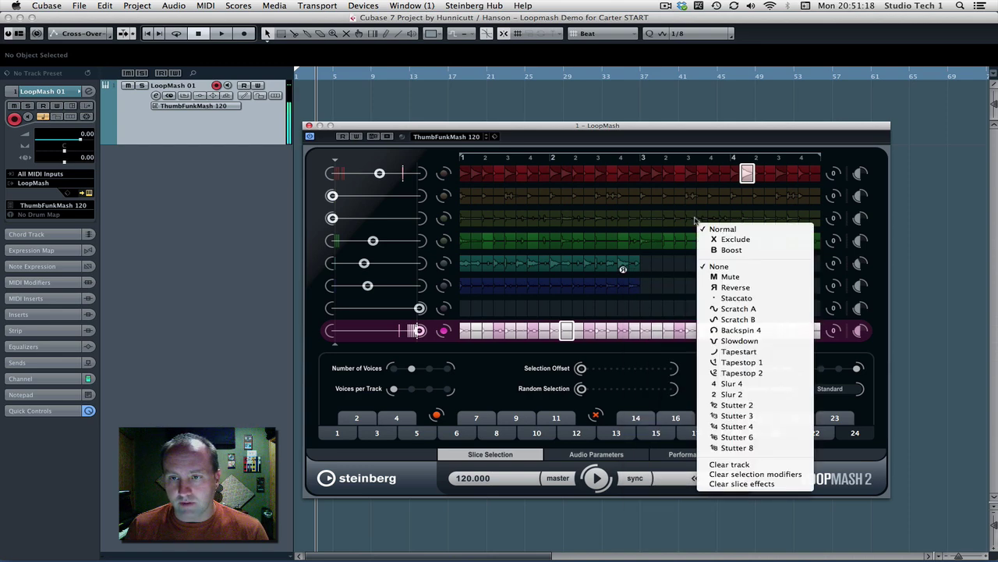
left_click(722, 299)
right_click(607, 223)
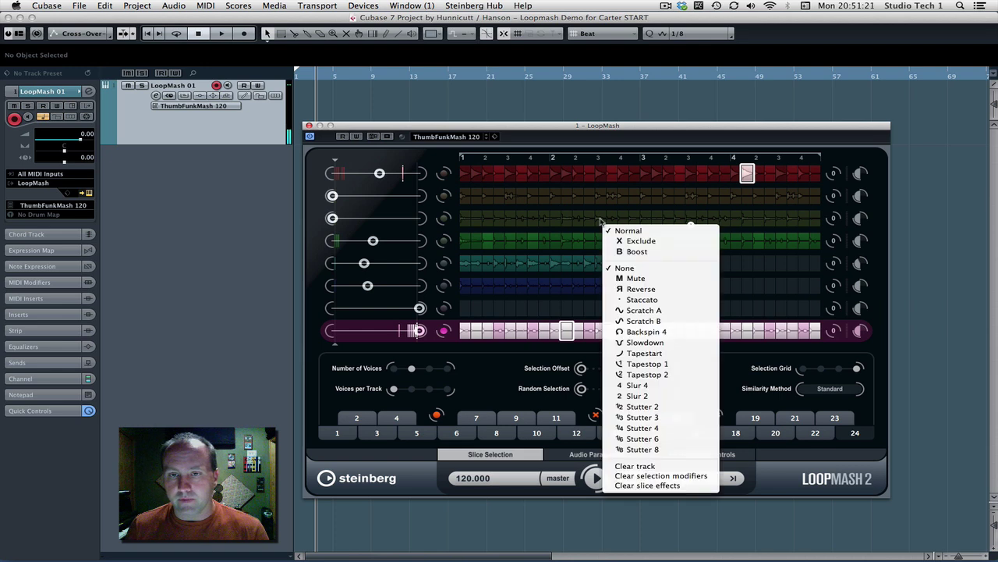
left_click(646, 332)
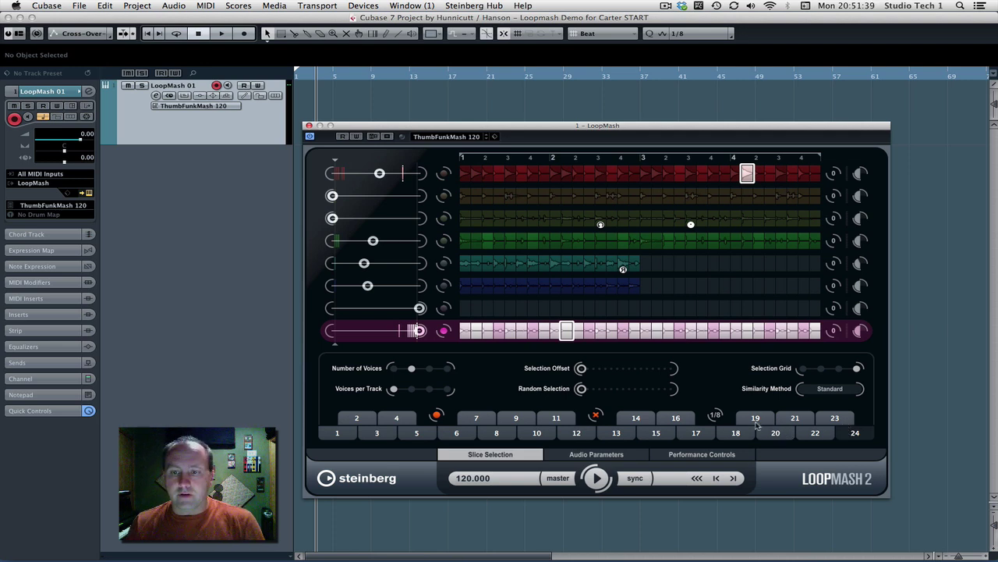
- Recall scenes 19, 21, 20, 19 and 18, then play and switch through scenes 11, 8 and 5
left_click(757, 422)
left_click(794, 420)
left_click(775, 435)
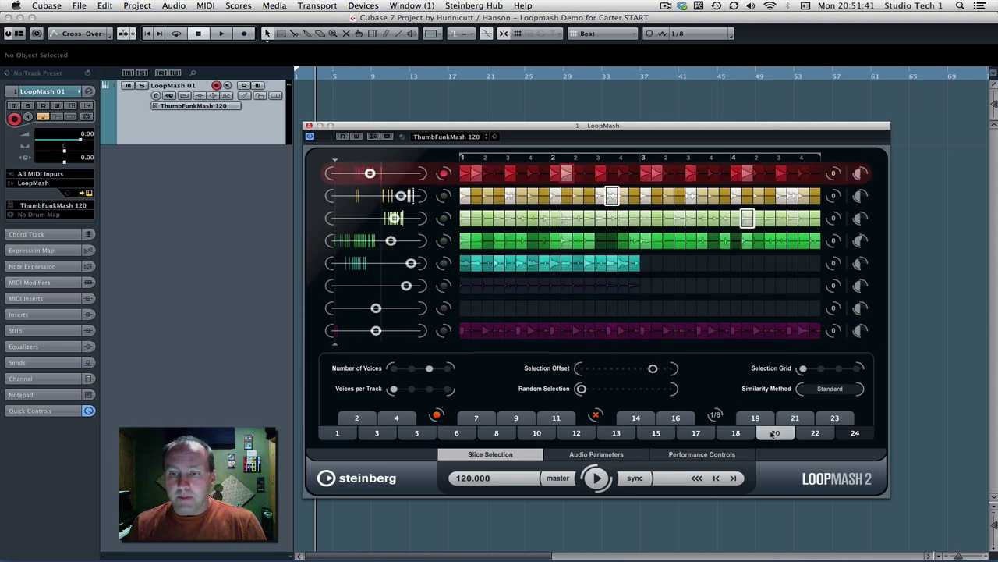
left_click(755, 419)
left_click(736, 433)
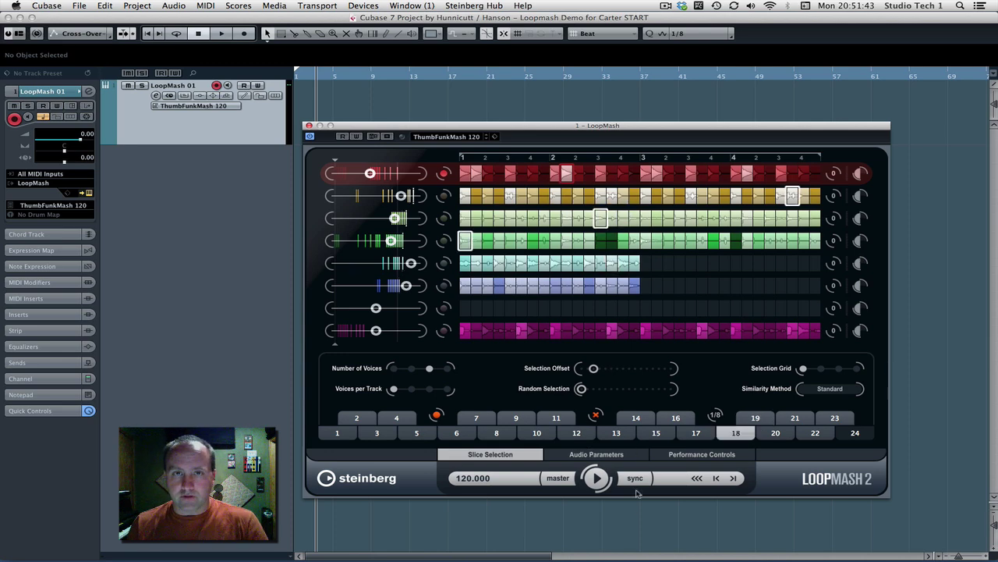
left_click(598, 478)
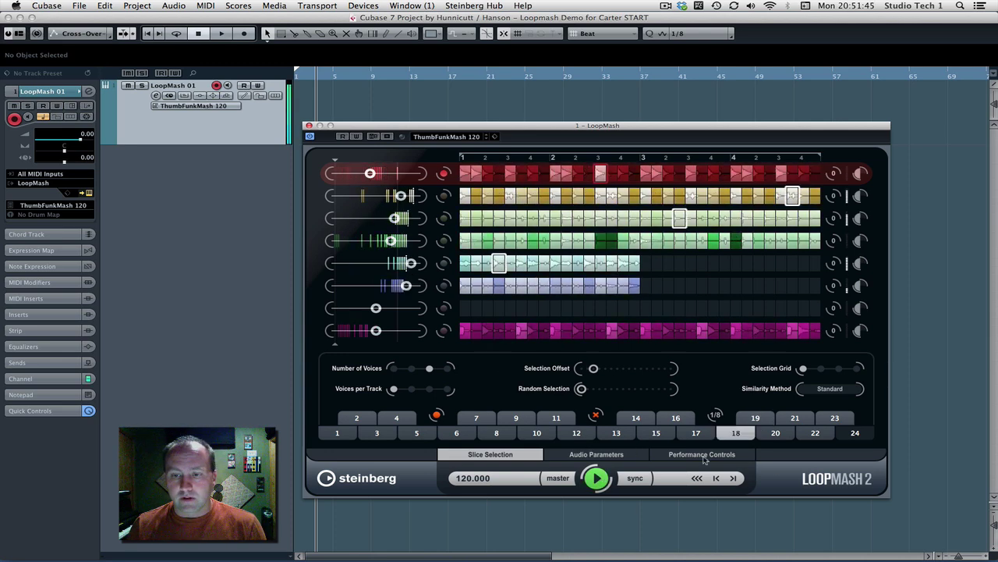
left_click(556, 419)
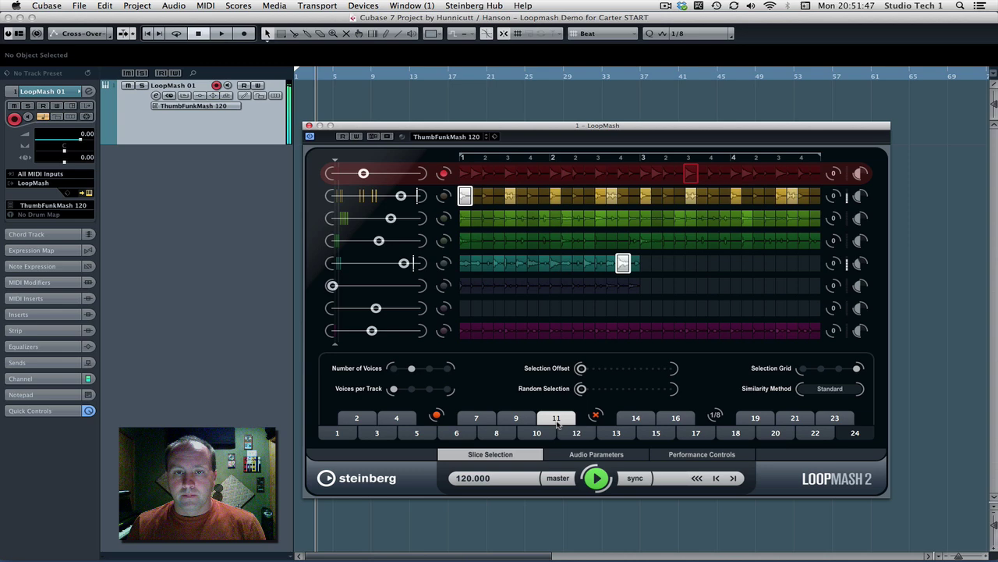
left_click(496, 433)
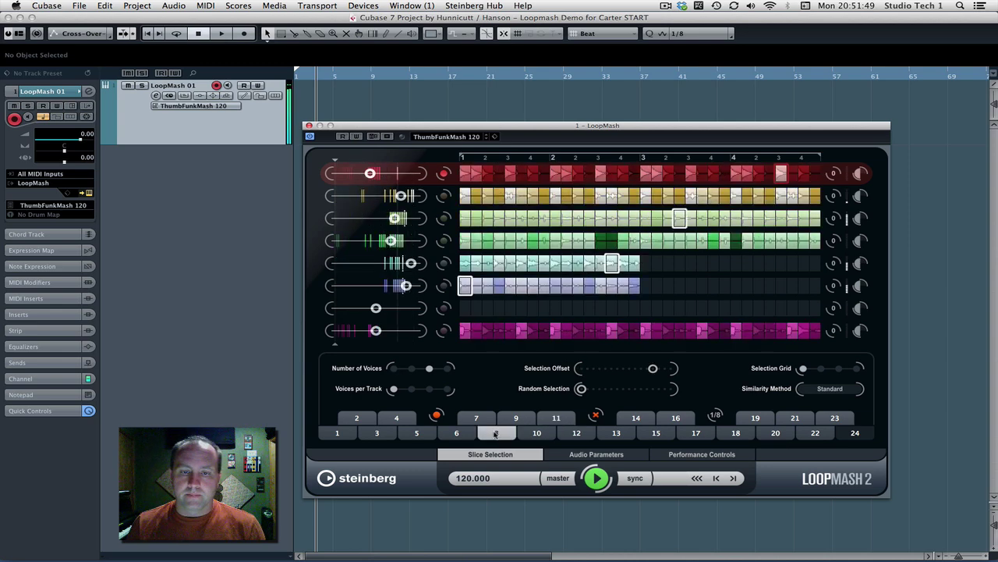
left_click(413, 433)
left_click(608, 478)
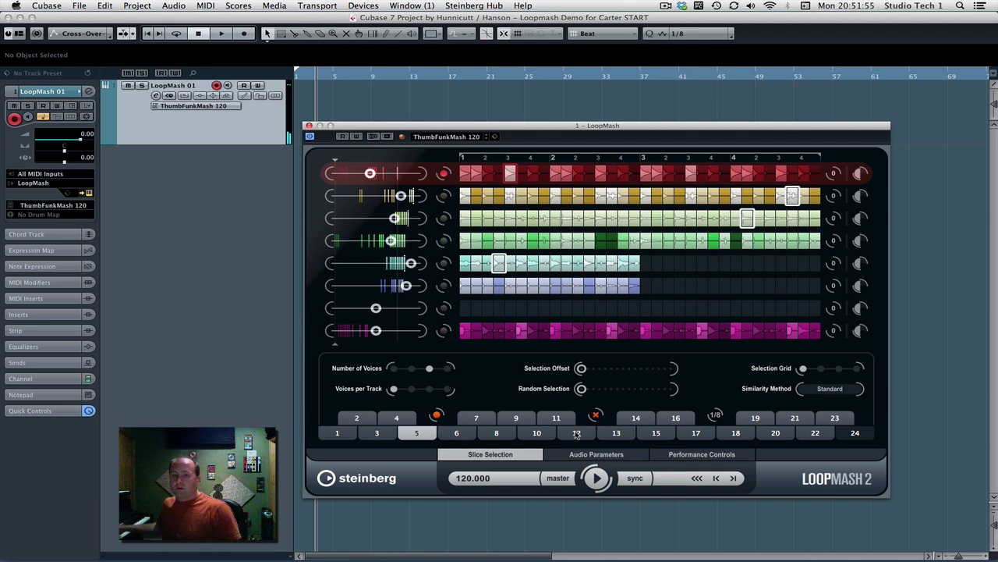
- Play the project while toggling LoopMash Sync, leaving it unsynced at its own 120 tempo, then stop
key("space")
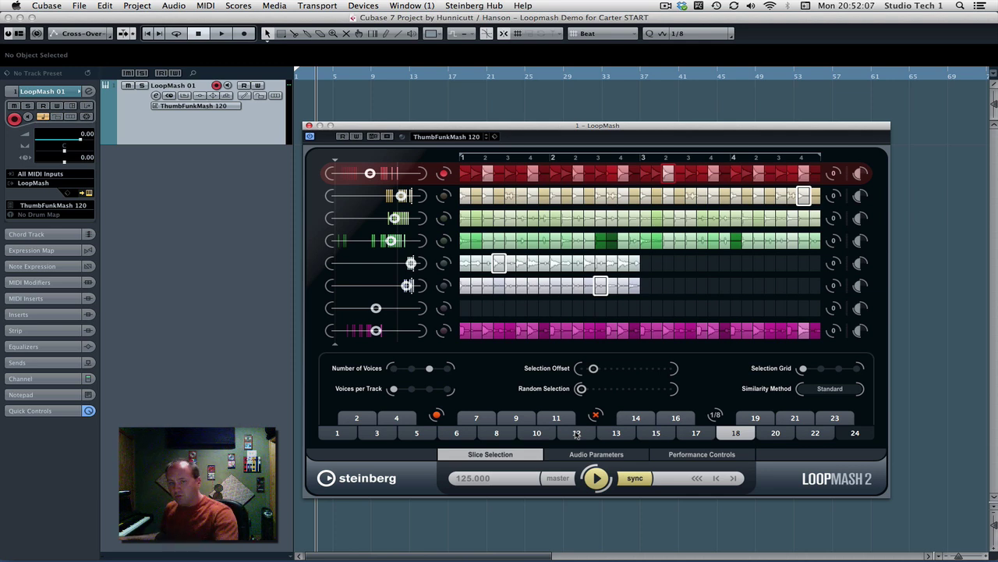
left_click(636, 479)
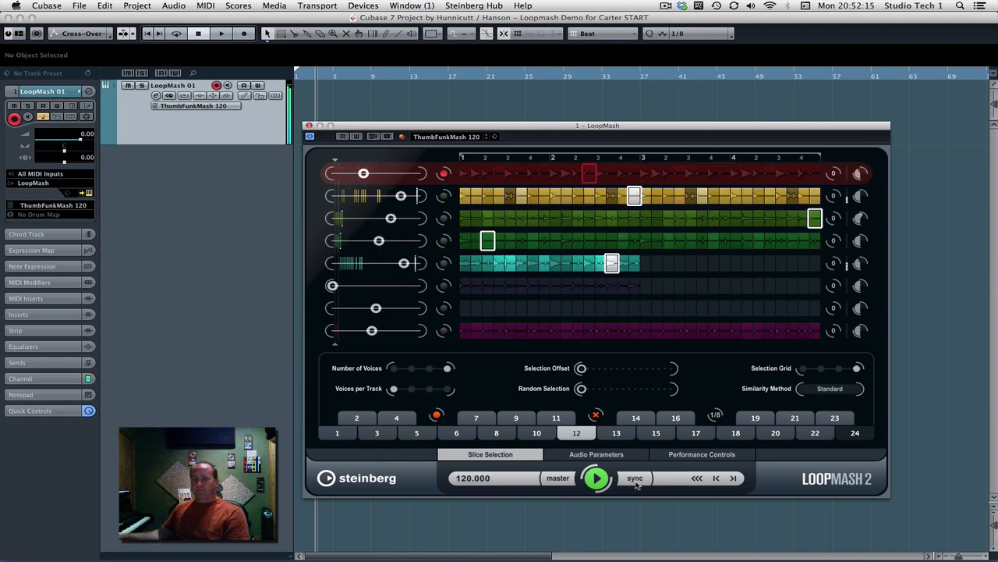
key("space")
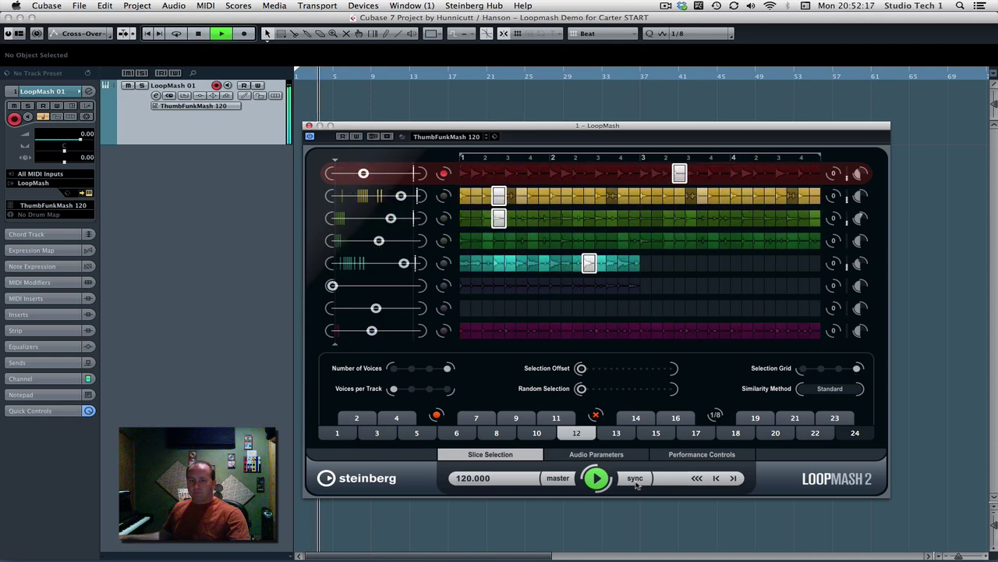
left_click(635, 479)
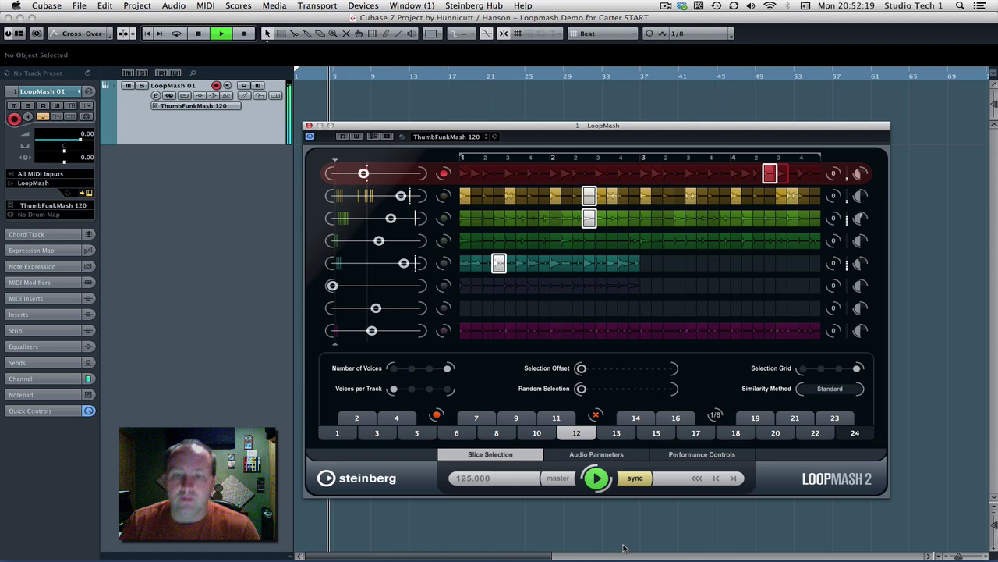
left_click(634, 479)
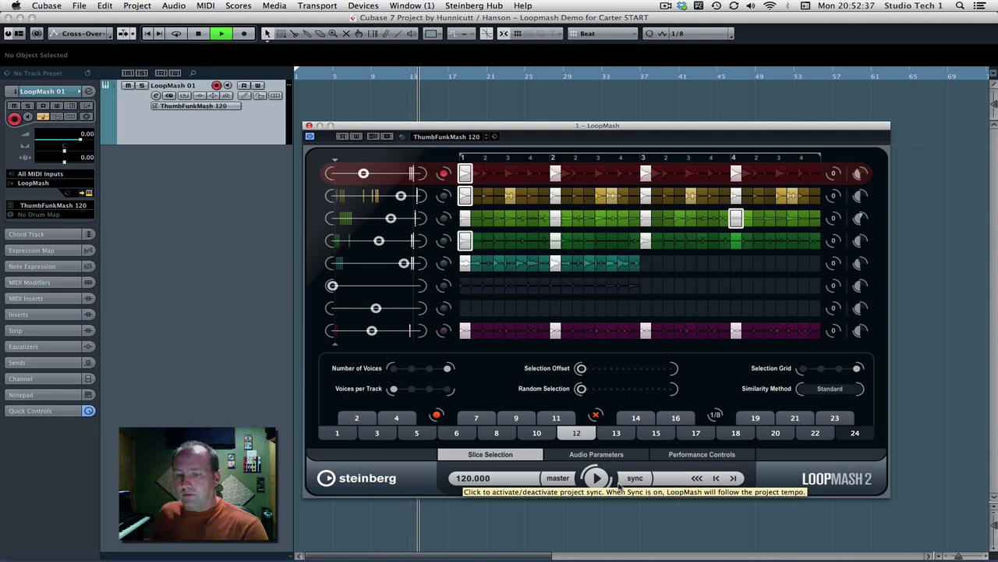
key("space")
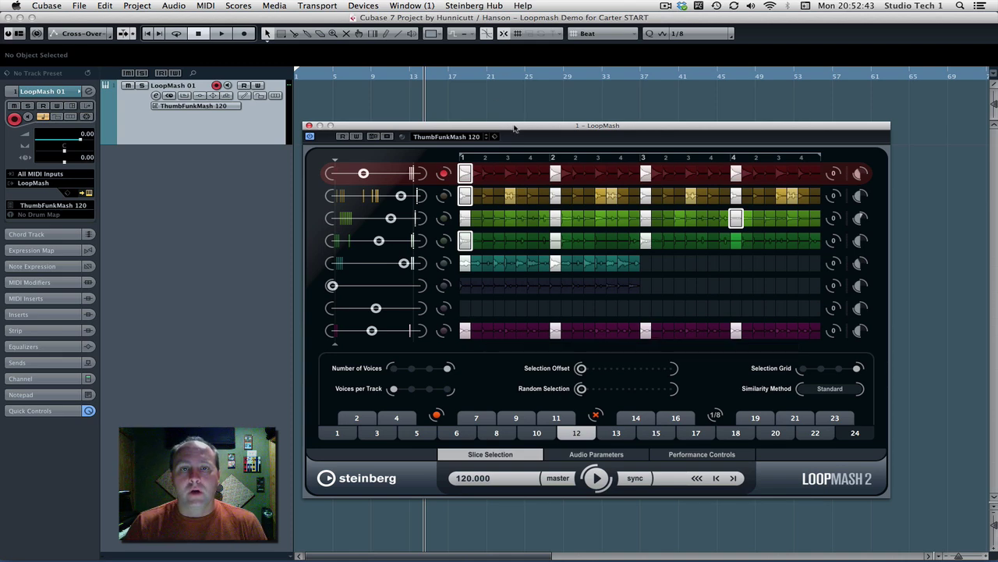
left_click_drag(515, 128, 527, 149)
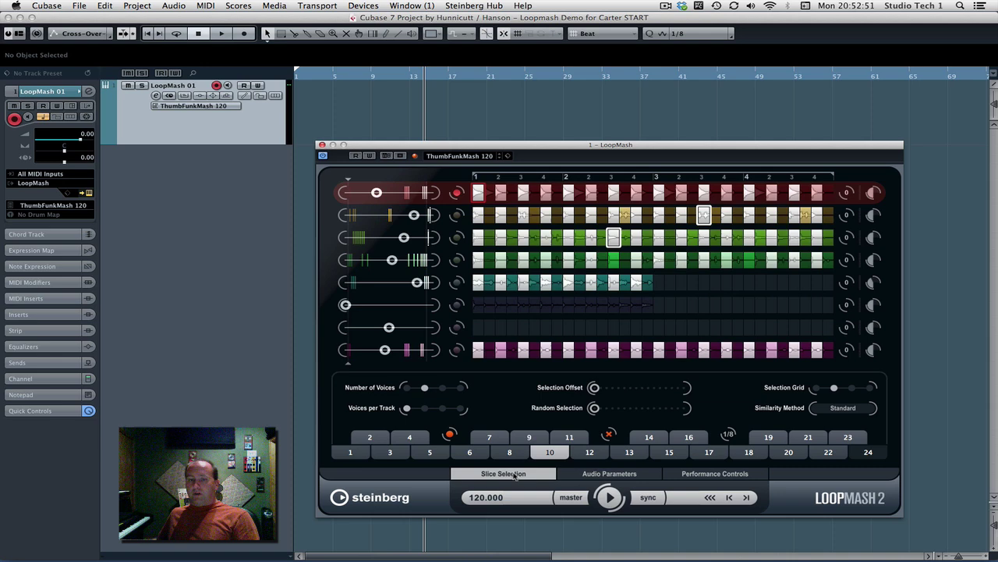
- Show the performance pads, play the project with LoopMash running, then return to Slice Selection
left_click(741, 478)
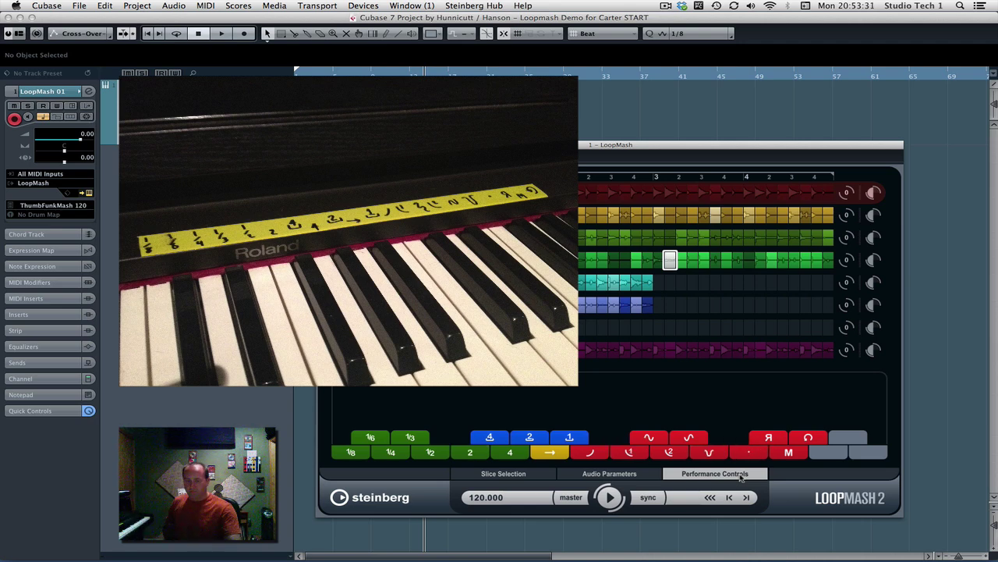
key("space")
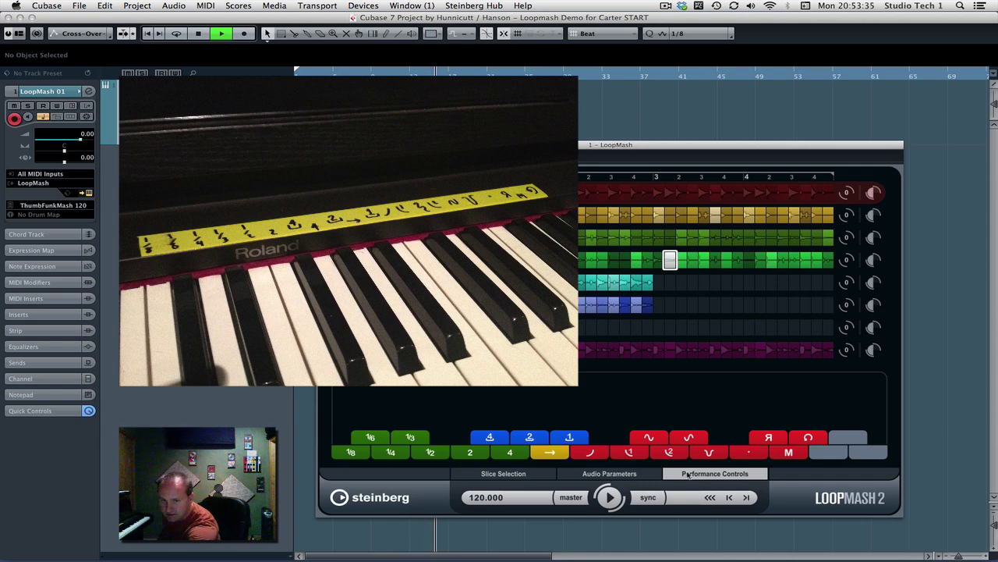
left_click(611, 498)
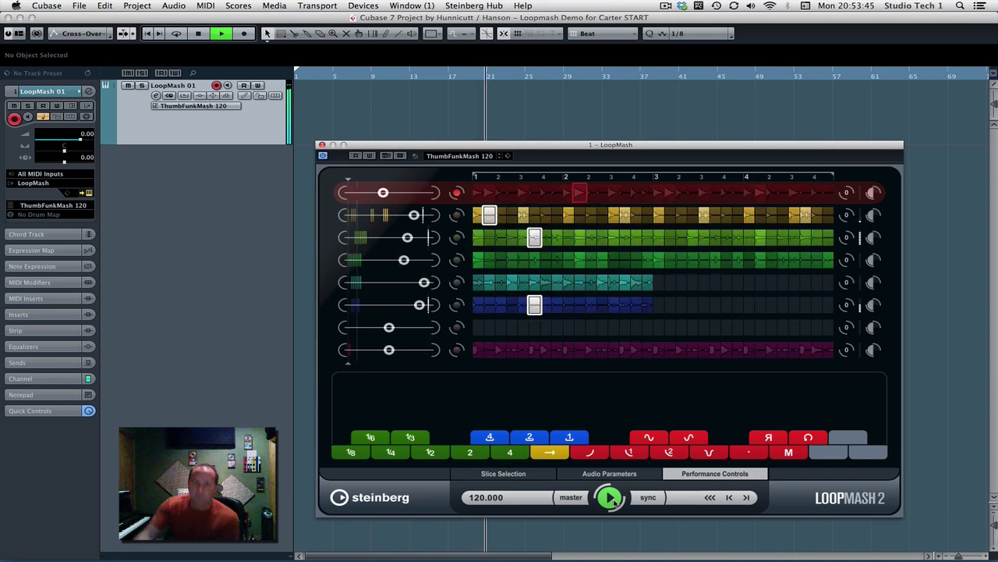
left_click(503, 473)
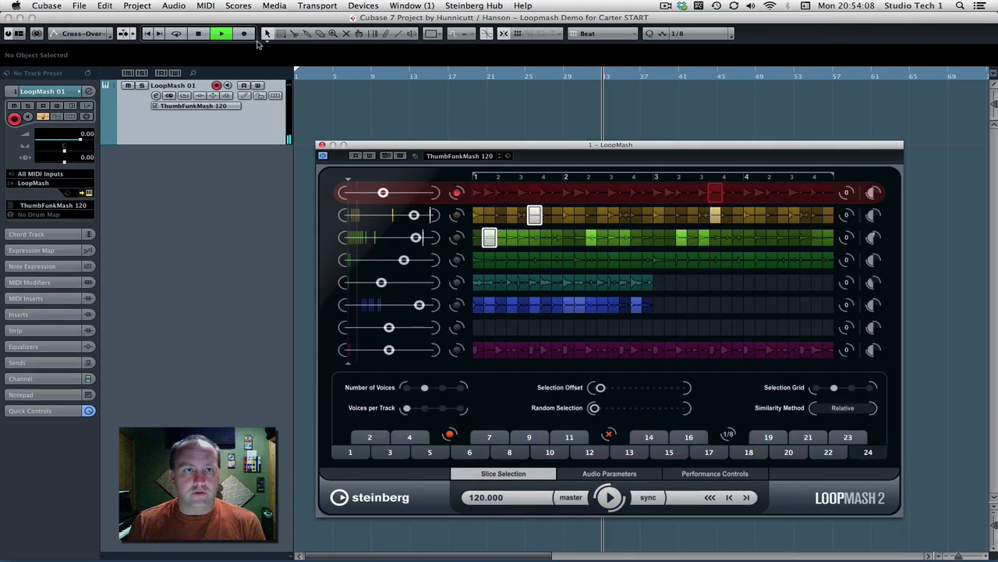
- Stop playback, return the playhead to the project start, and refocus the project window
left_click(199, 35)
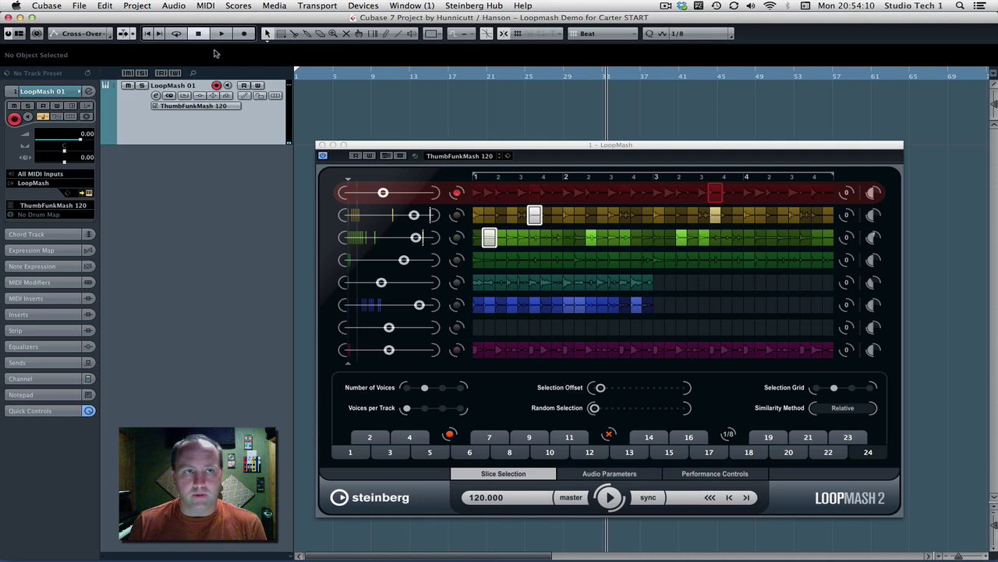
left_click(149, 35)
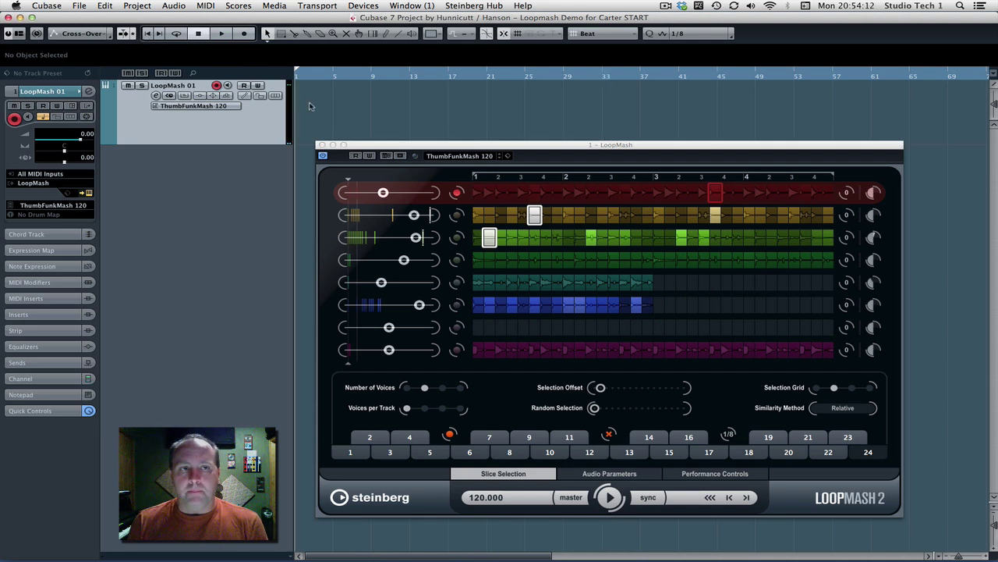
left_click_drag(405, 146, 400, 169)
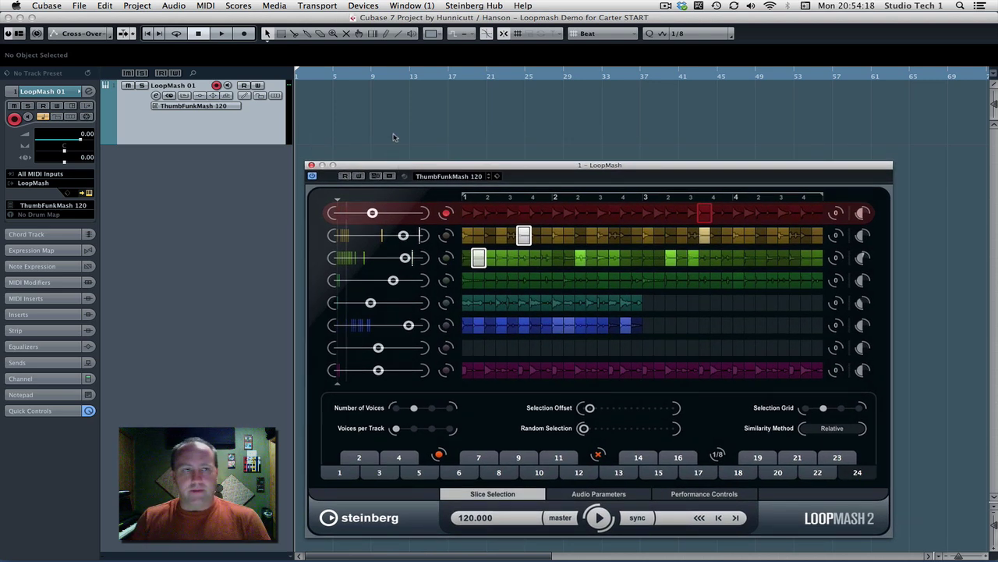
left_click(248, 120)
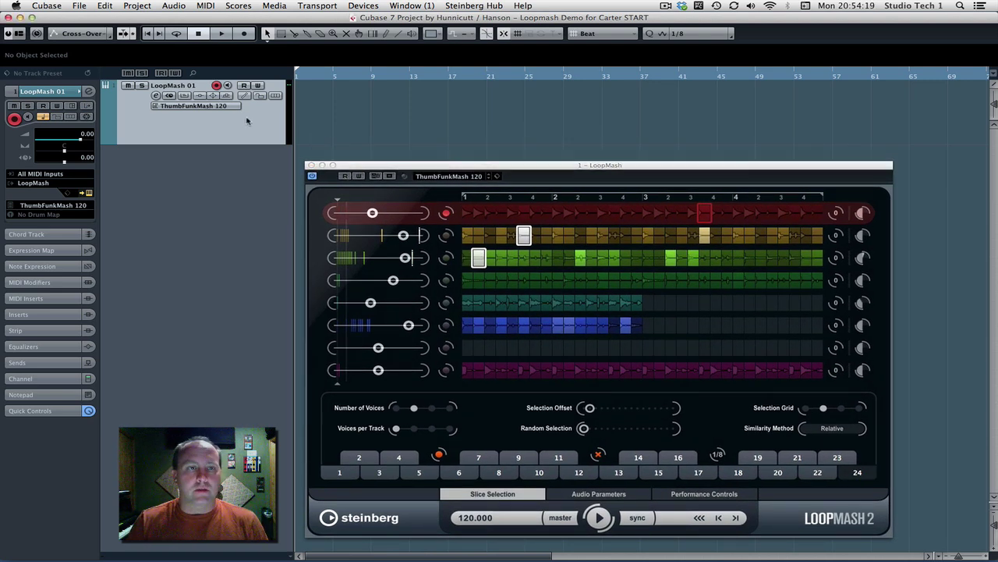
- Record a short LoopMash pass with a performance pad effect triggered, then stop
left_click(242, 35)
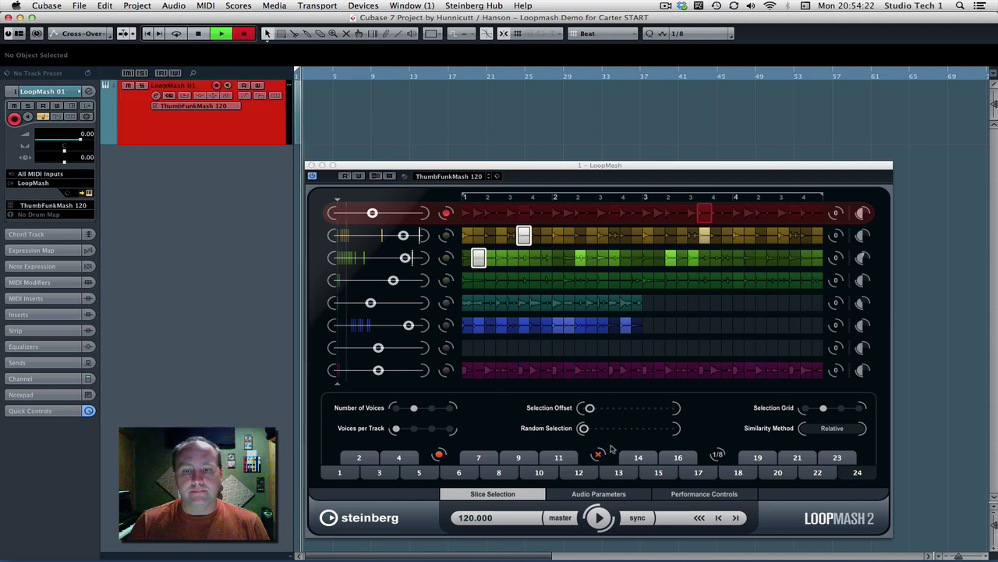
left_click(600, 518)
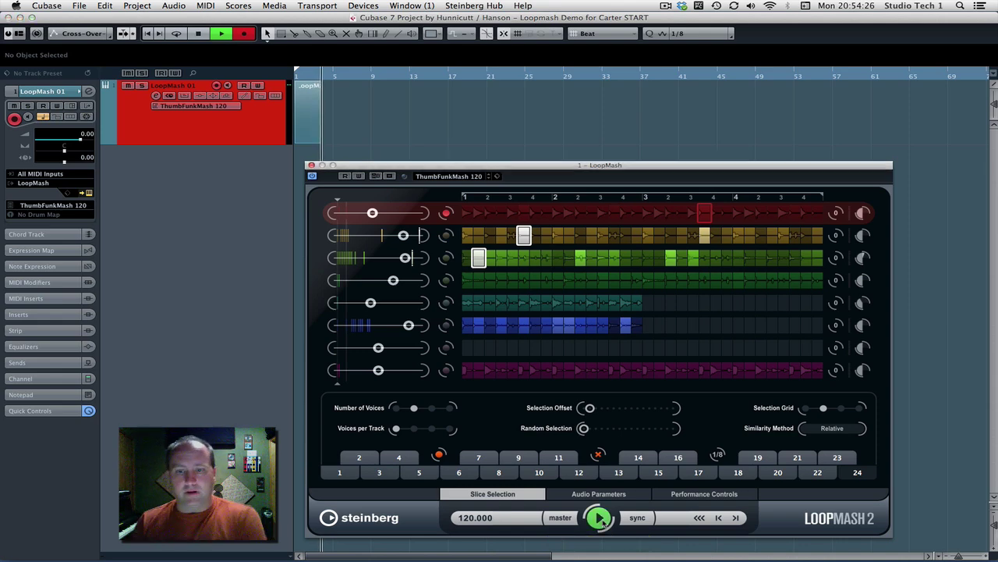
left_click(679, 493)
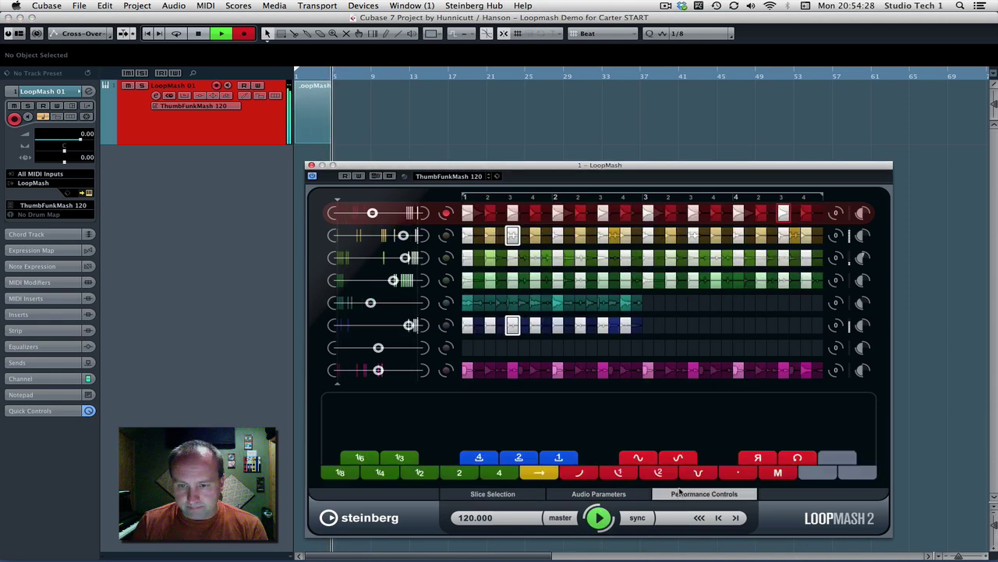
left_click(697, 473)
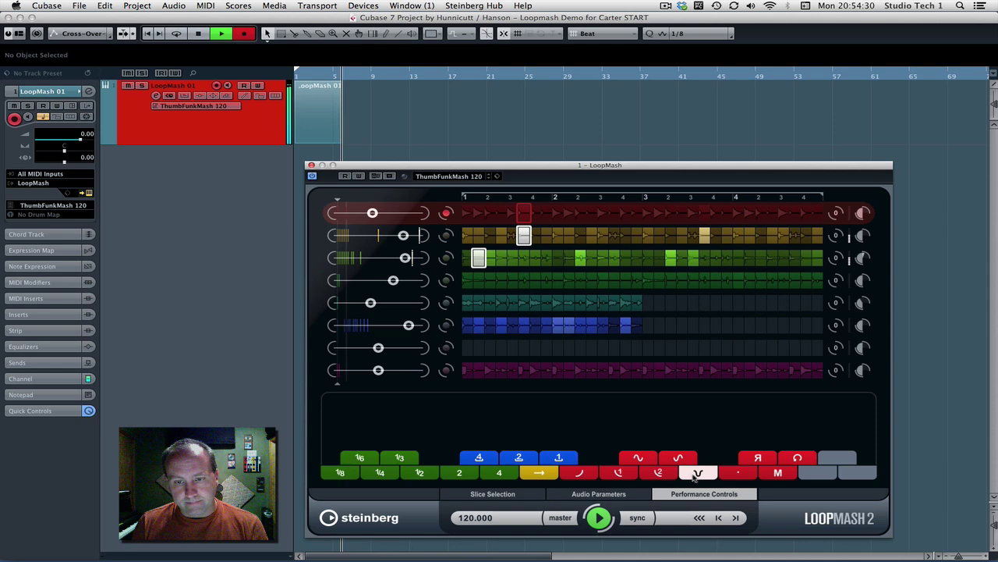
left_click(600, 518)
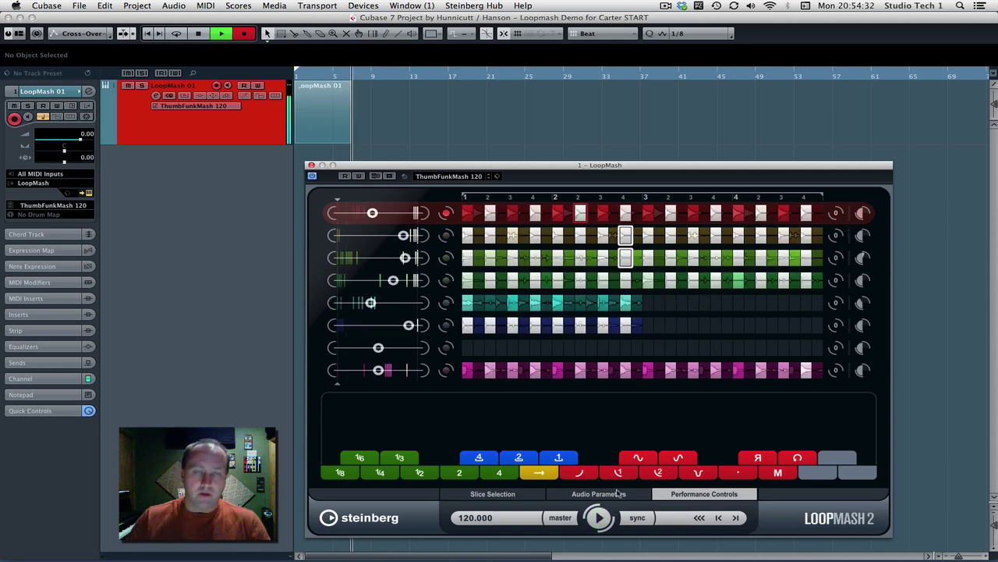
key("space")
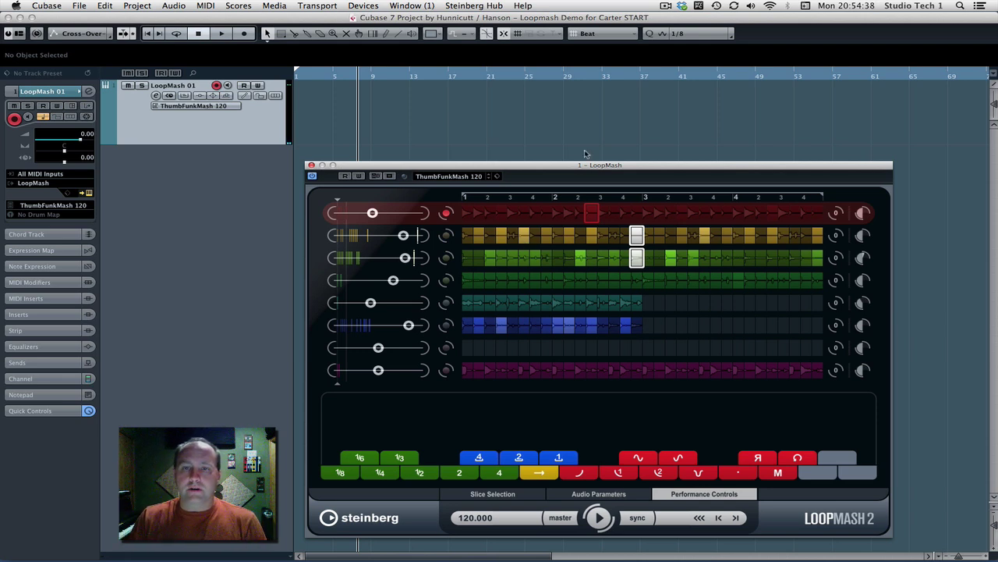
- Start recording with the keypad * key to capture the LoopMash keyboard performance
left_click_drag(595, 159, 593, 154)
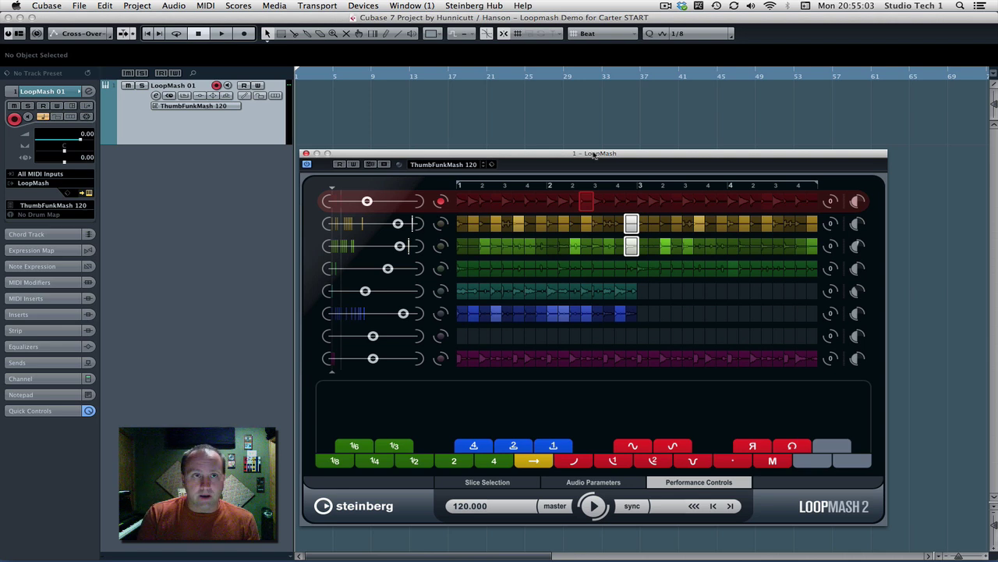
key("KP_Multiply")
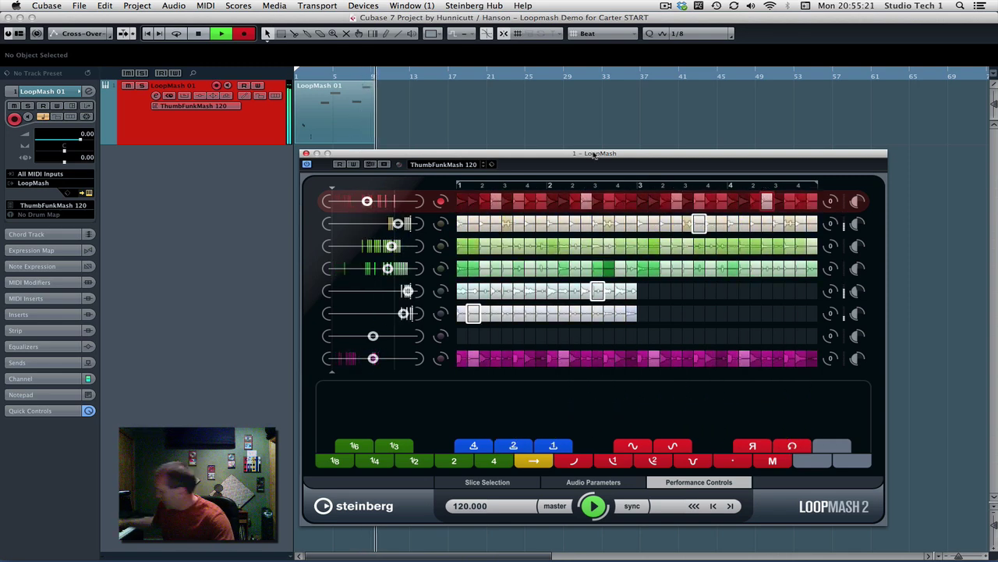
- Stop recording and open the recorded LoopMash 01 part in the Key Editor
key("space")
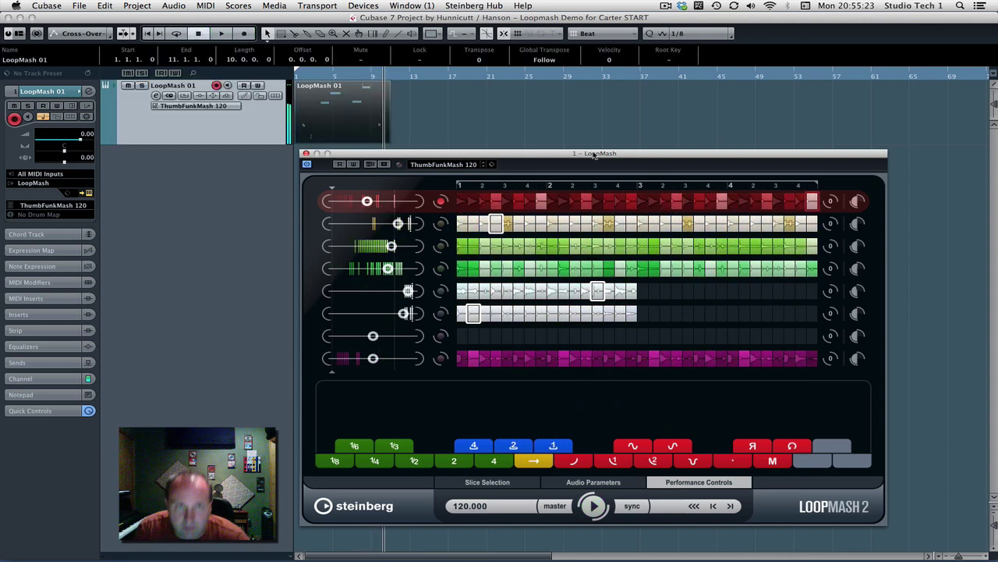
left_click(355, 114)
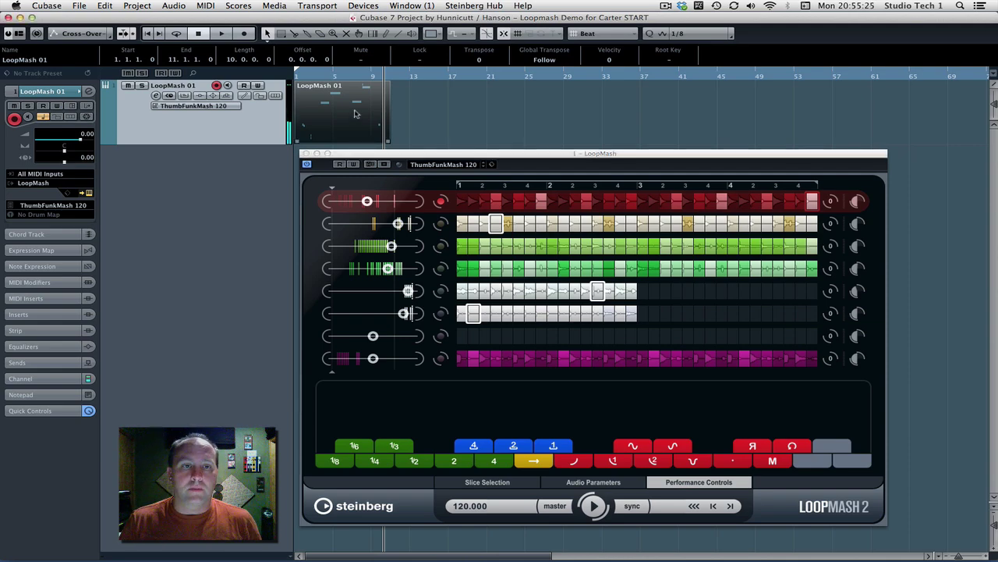
double_click(355, 113)
left_click_drag(363, 154, 240, 162)
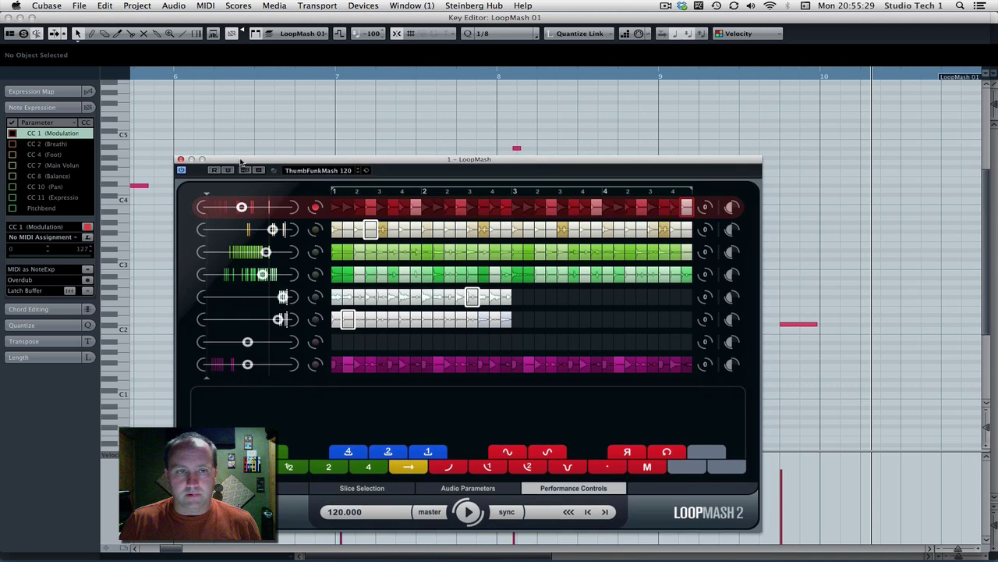
left_click_drag(555, 161, 601, 179)
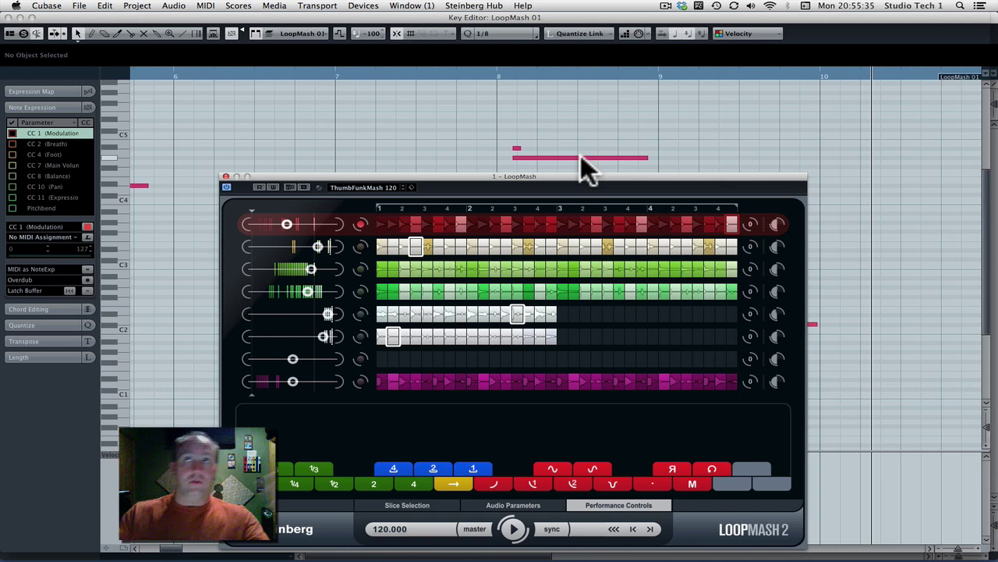
- Inspect the recorded notes, including G#3, then close the LoopMash window
left_click(580, 157)
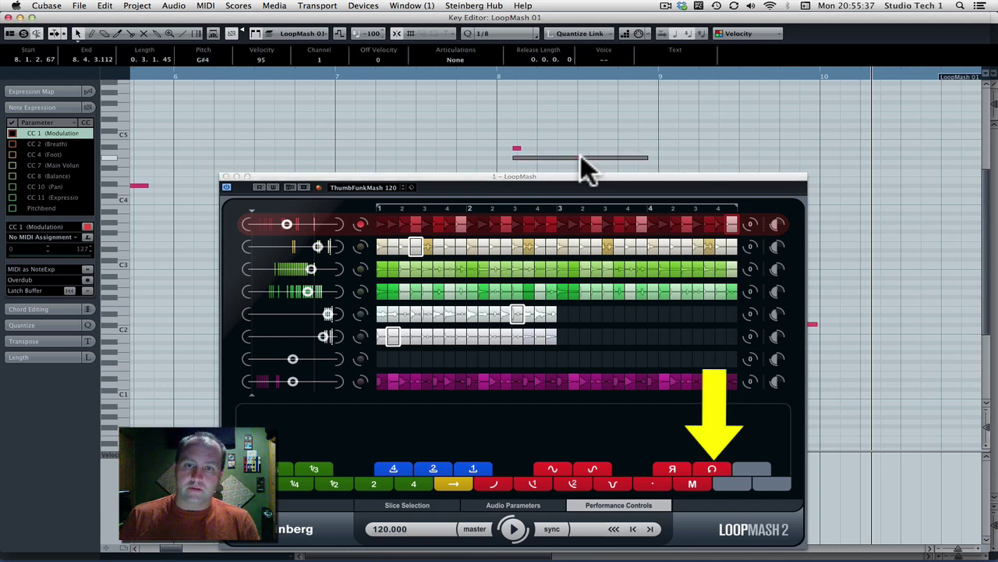
double_click(581, 157)
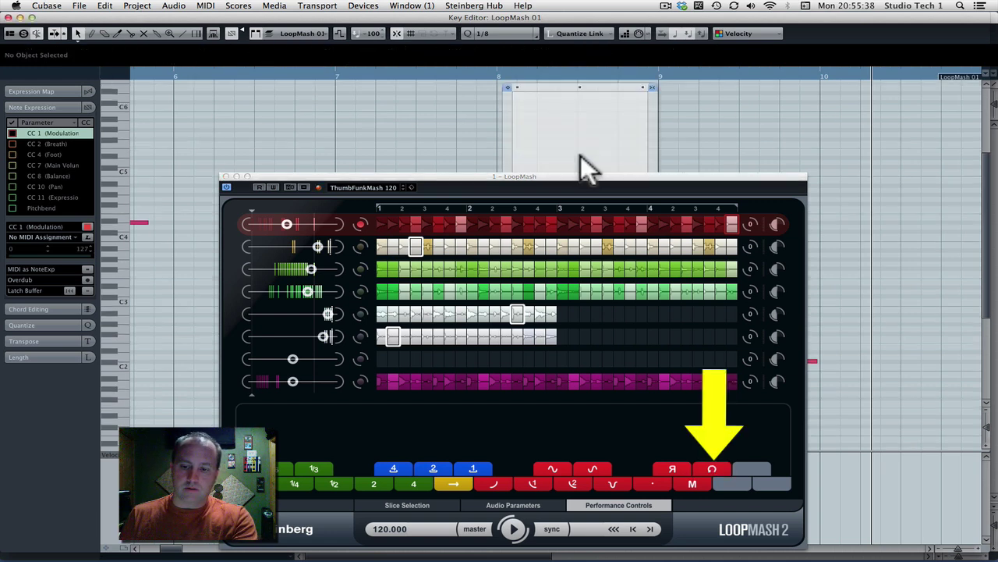
left_click(682, 144)
scroll(681, 146, "down", 5)
scroll(681, 146, "up", 3)
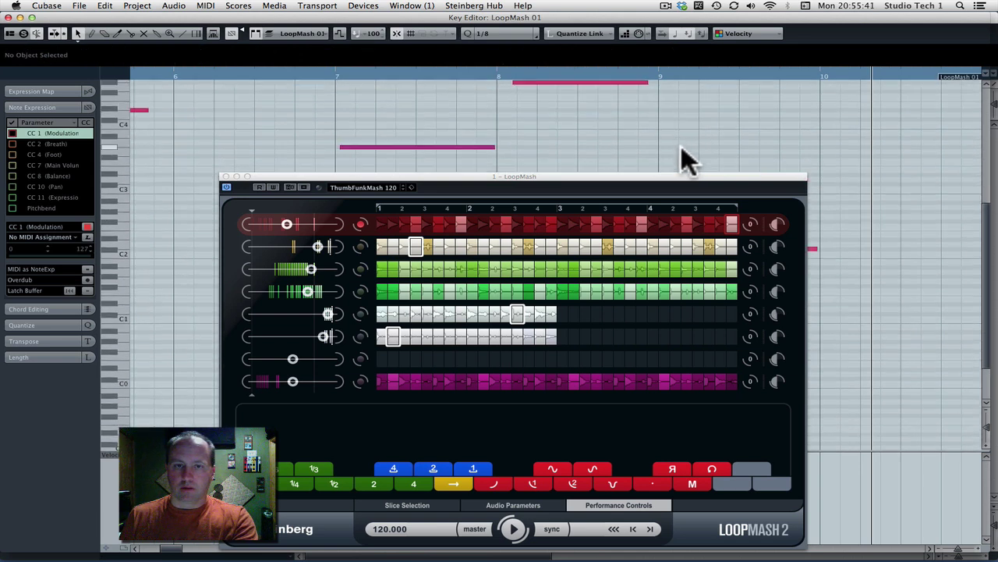
left_click(478, 145)
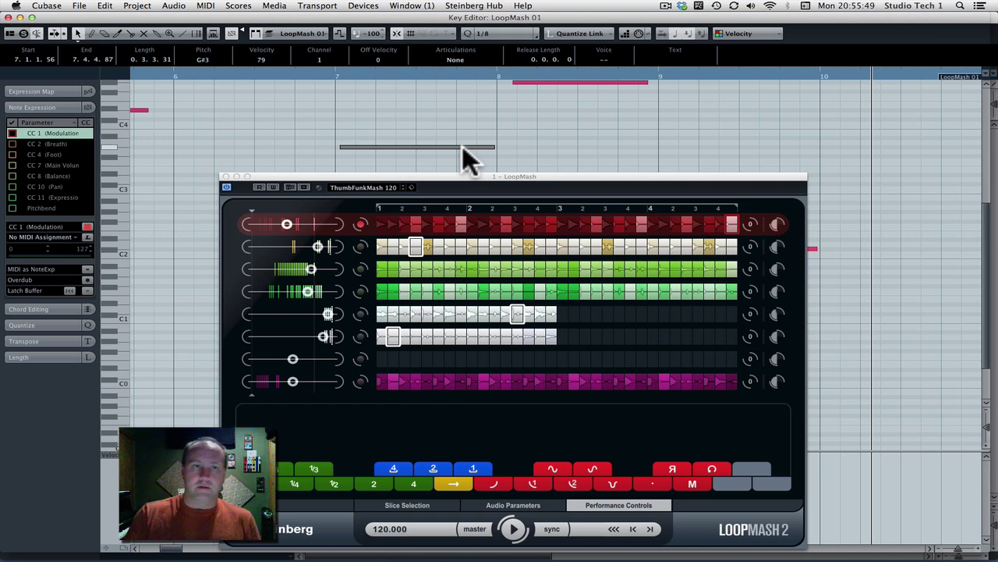
left_click(225, 177)
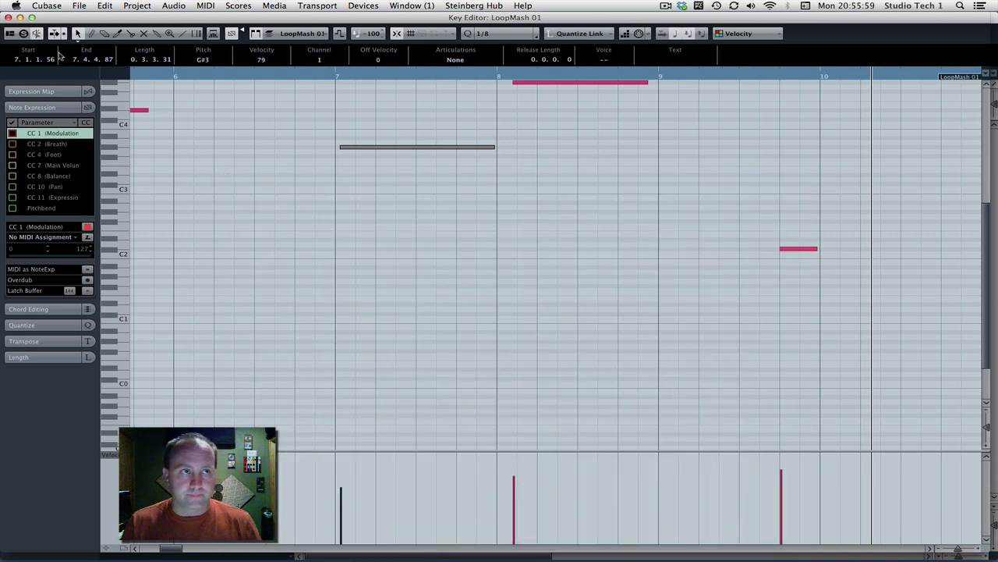
- Close the note editor and reselect the LoopMash 01 part for a new take
left_click(8, 17)
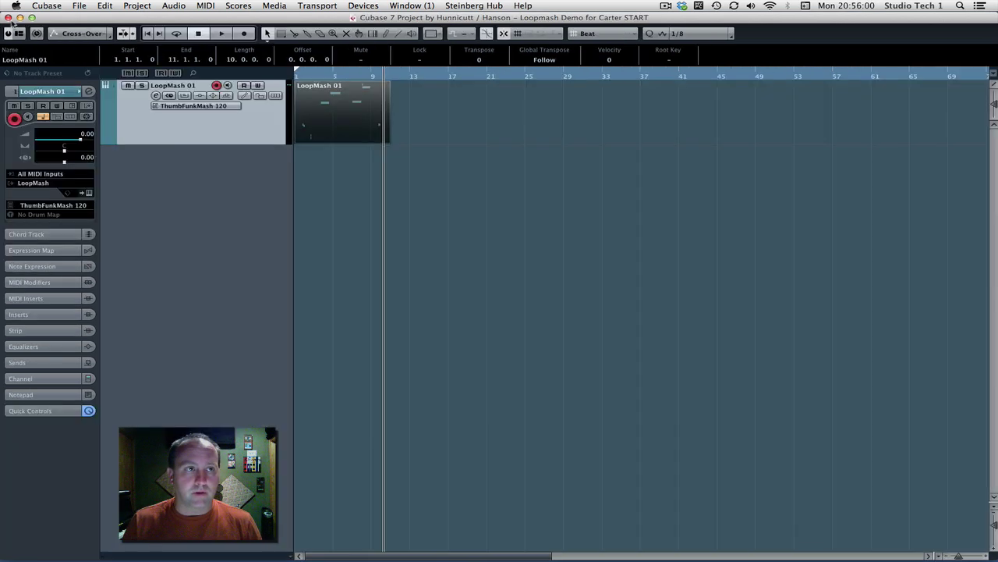
left_click(382, 159)
left_click(347, 129)
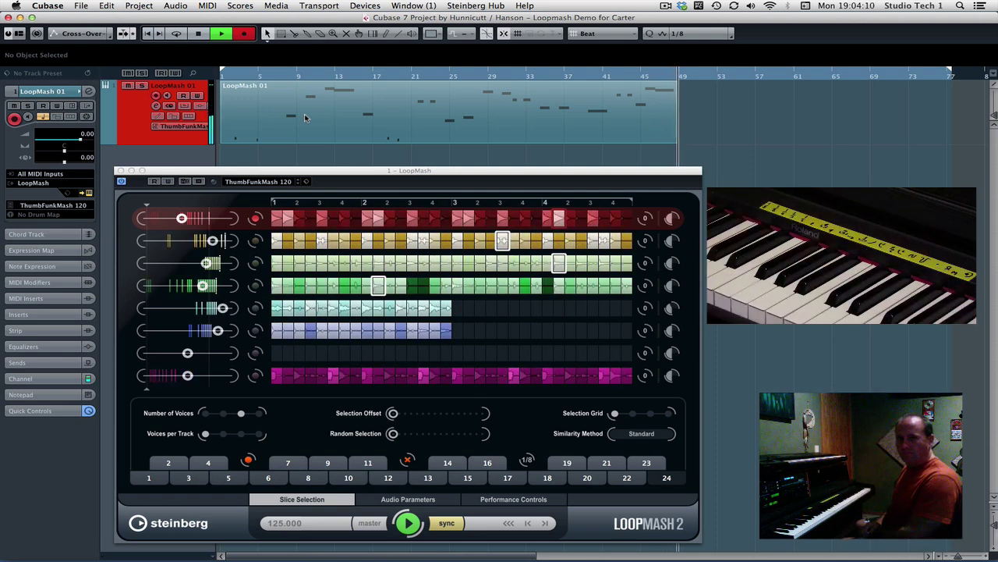
- Stop recording, play the 49-bar LoopMash 01 part from the start, and open its notes
key("space")
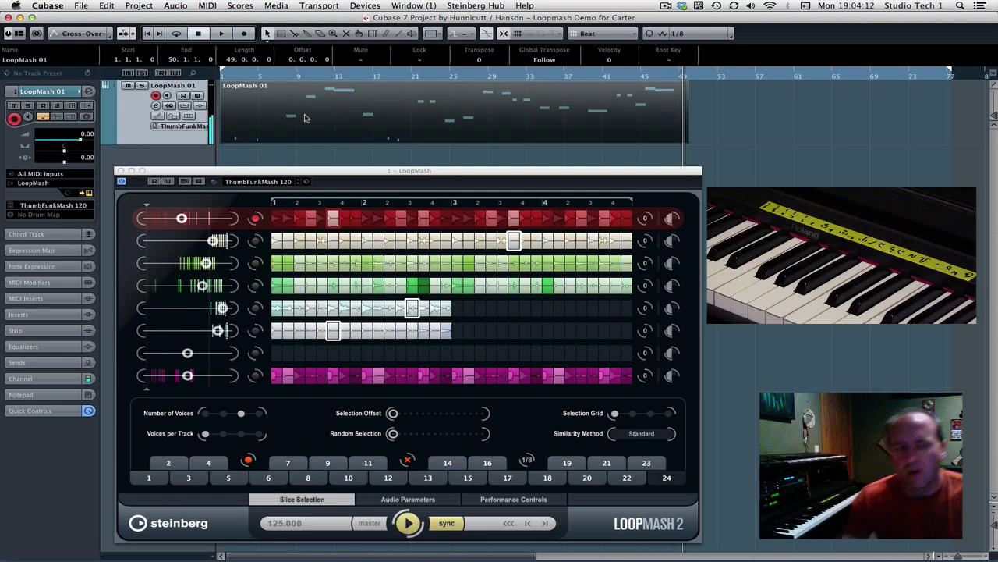
key("space")
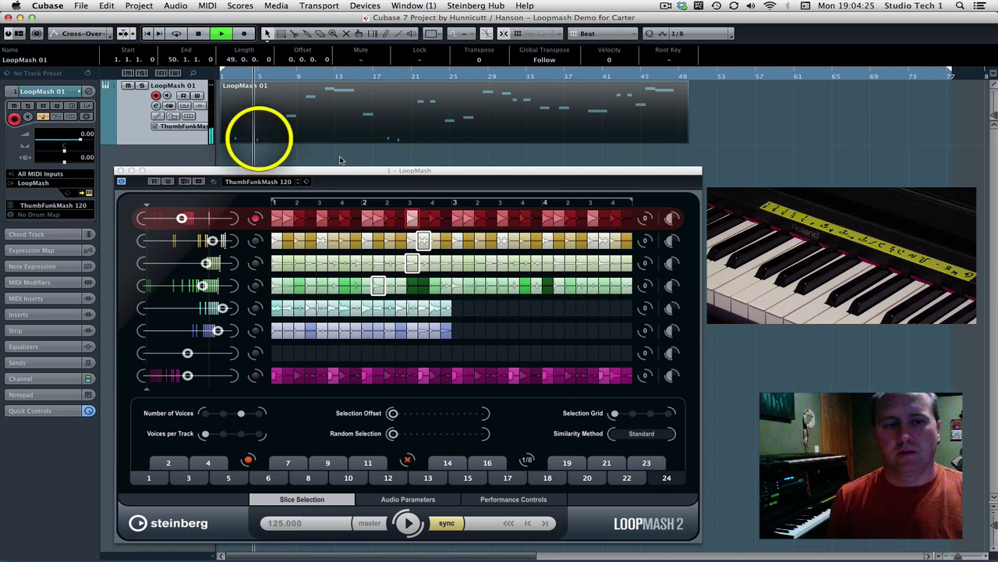
double_click(258, 137)
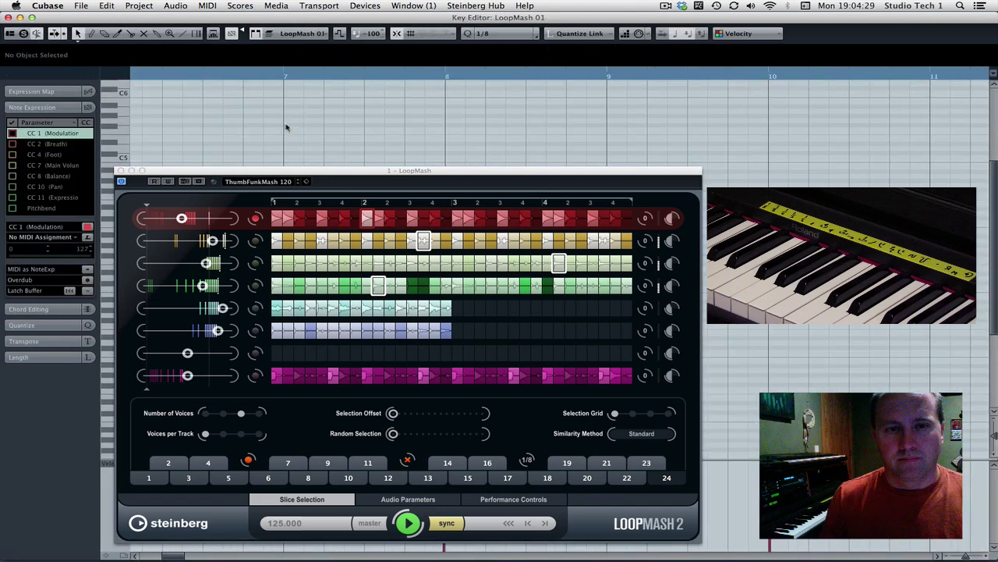
- Rearrange the LoopMash window around the note editor, then close the editor with Cmd+W
left_click_drag(216, 170, 201, 123)
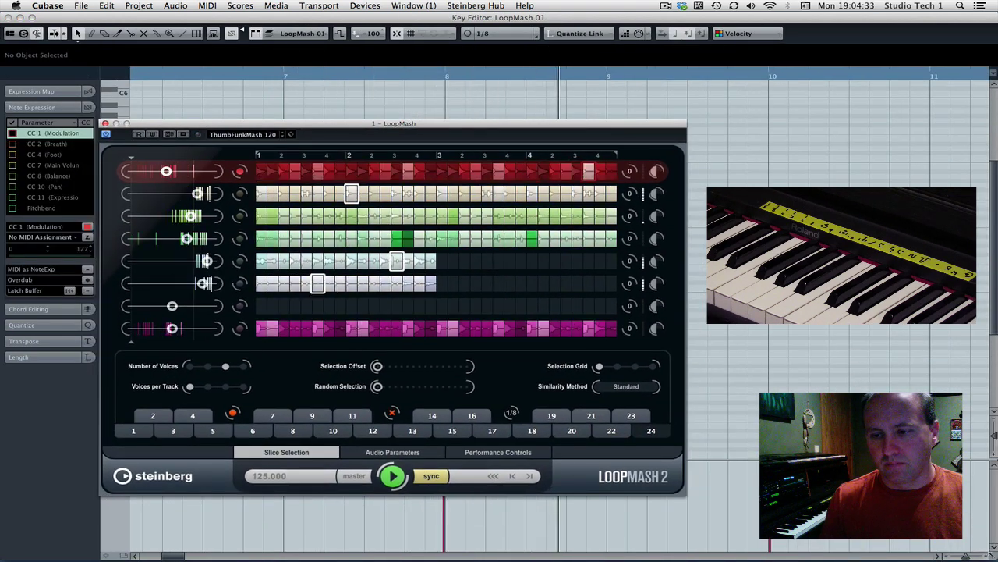
left_click_drag(955, 499, 995, 556)
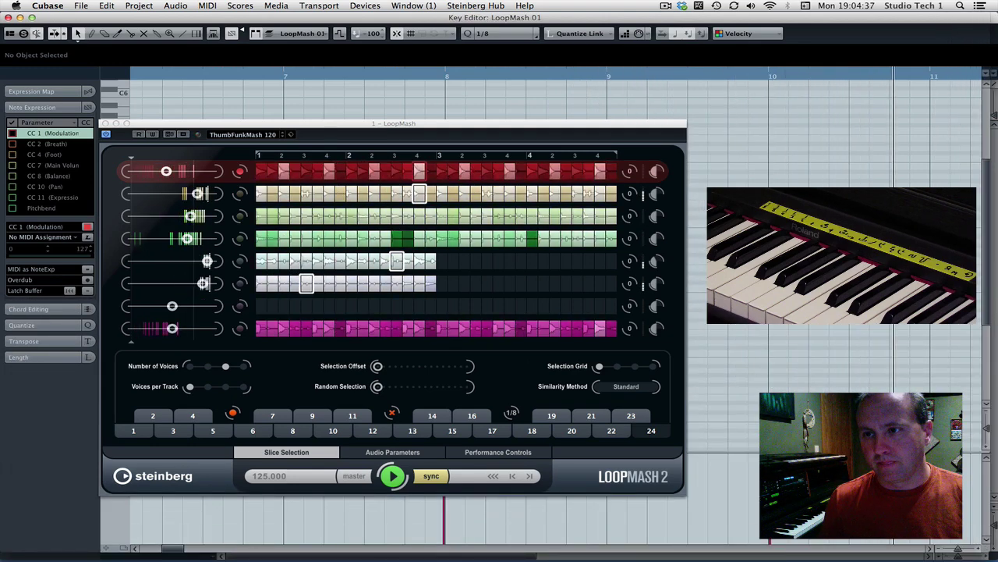
key("super+w")
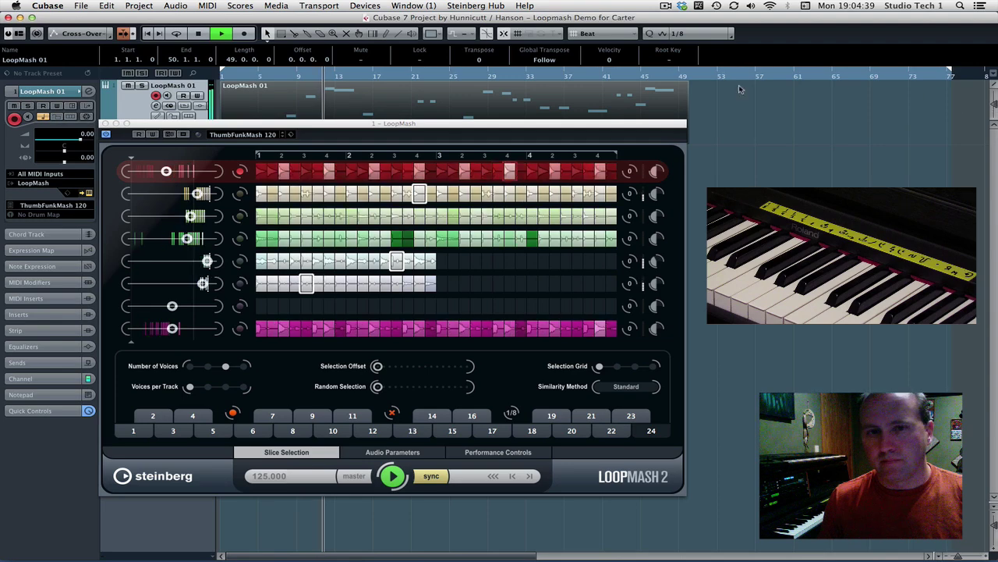
left_click_drag(444, 125, 657, 164)
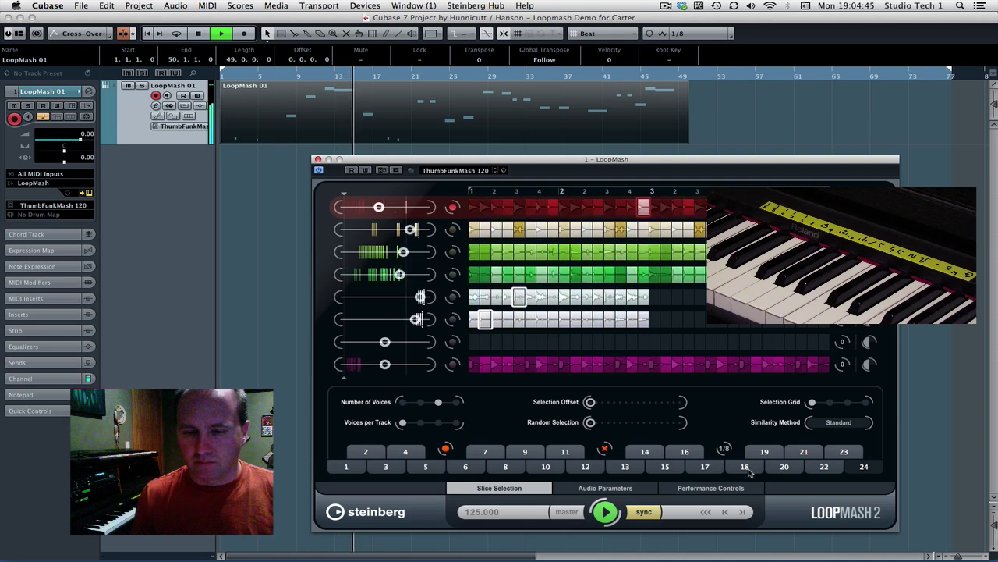
- Show LoopMash's performance pads, then stop playback near bar 28
left_click(722, 488)
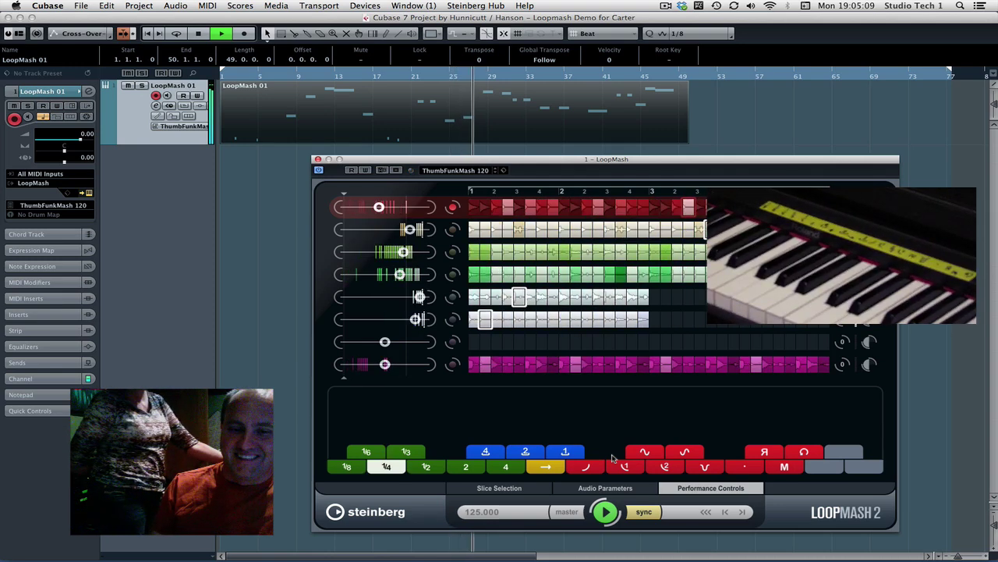
key("space")
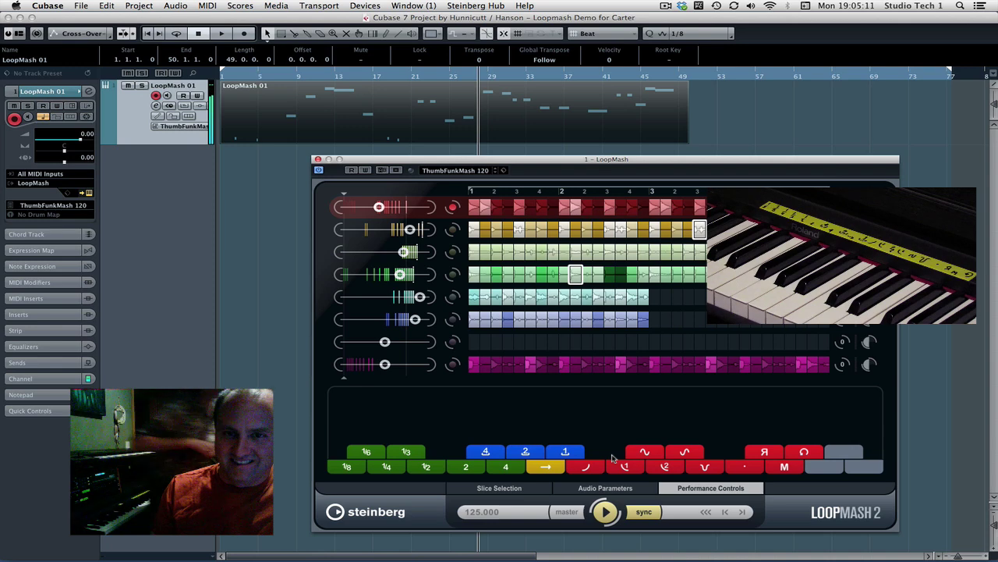